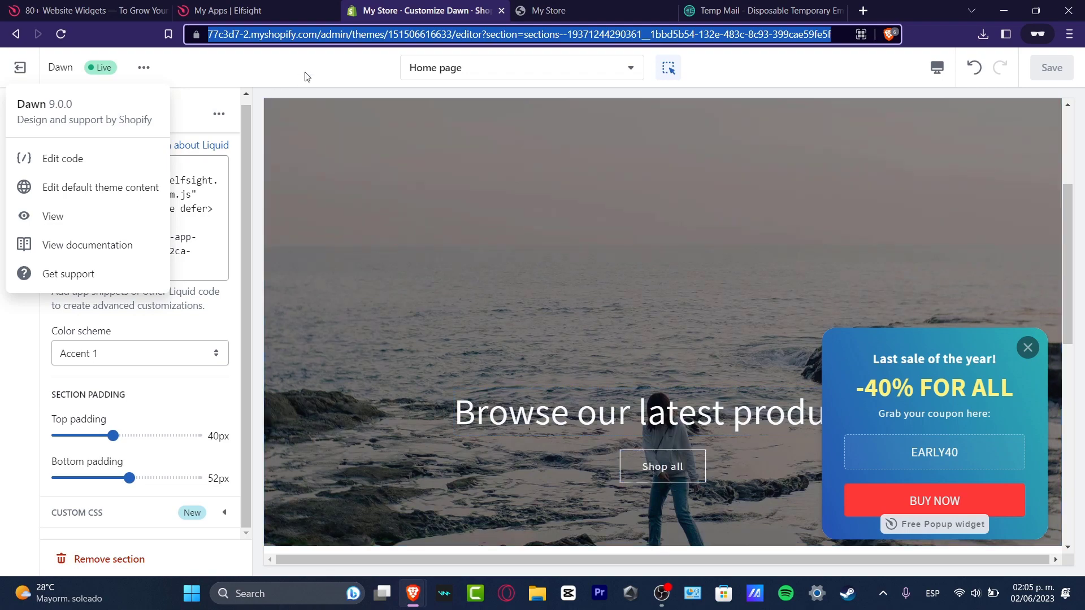
Dismiss the theme options list and exit the Dawn theme editor to the Themes page.
left_click(622, 332)
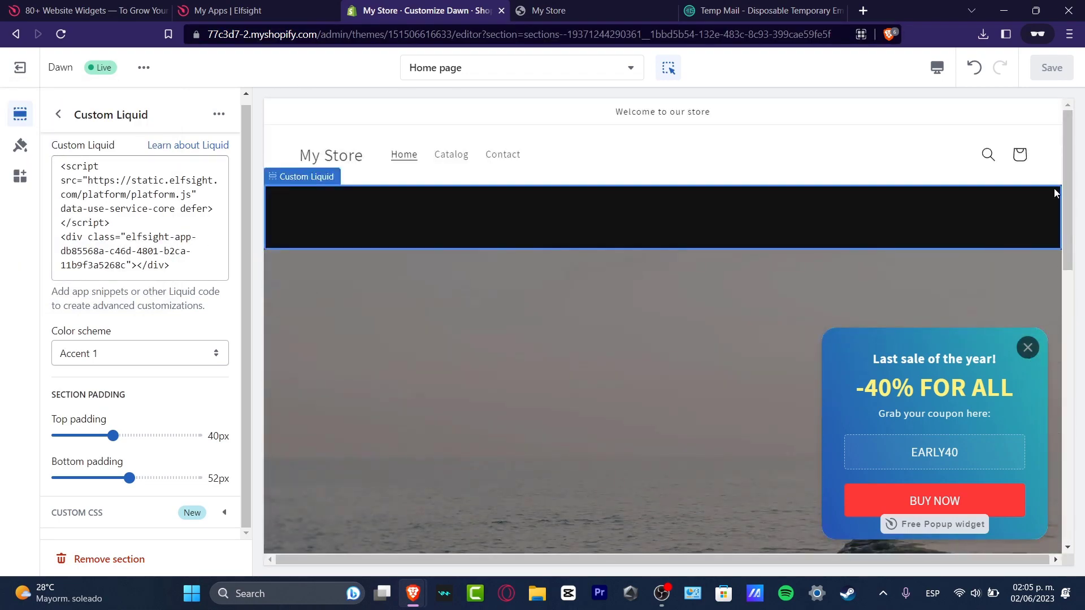
scroll(1065, 189, "down", 5)
scroll(1083, 190, "up", 3)
scroll(1084, 190, "up", 2)
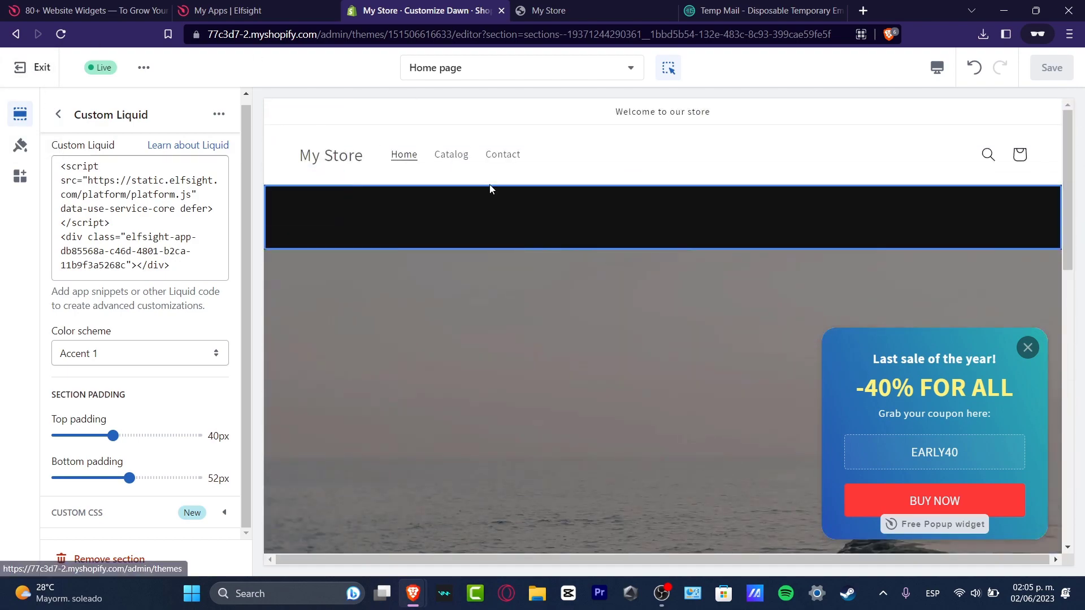
left_click(14, 67)
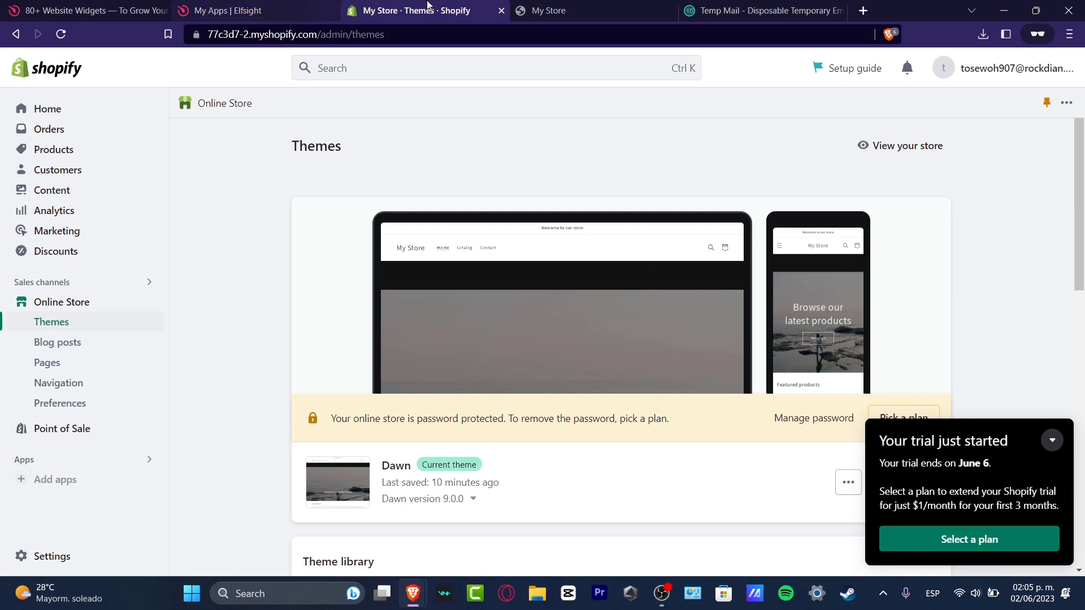
Collapse the trial notice and open the Untitled Popup widget in the Elfsight editor.
left_click(1052, 441)
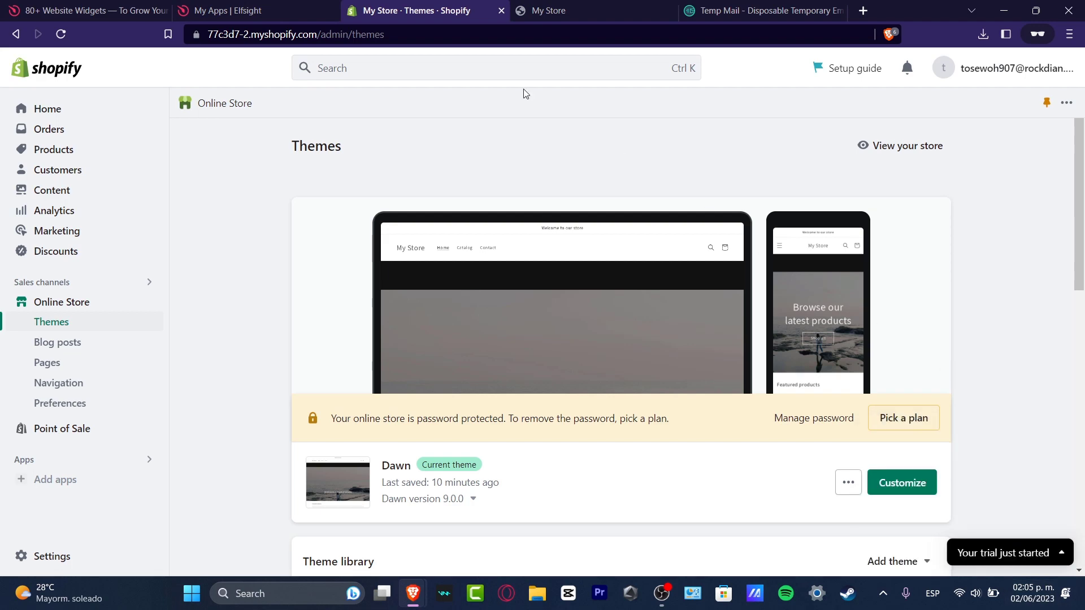
left_click(237, 11)
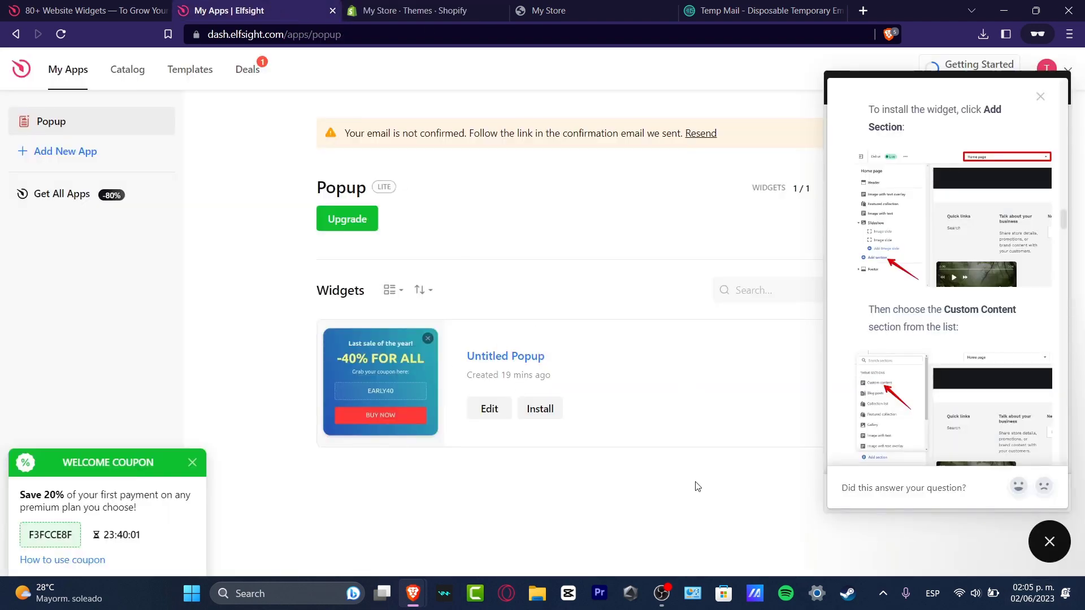
left_click(1042, 100)
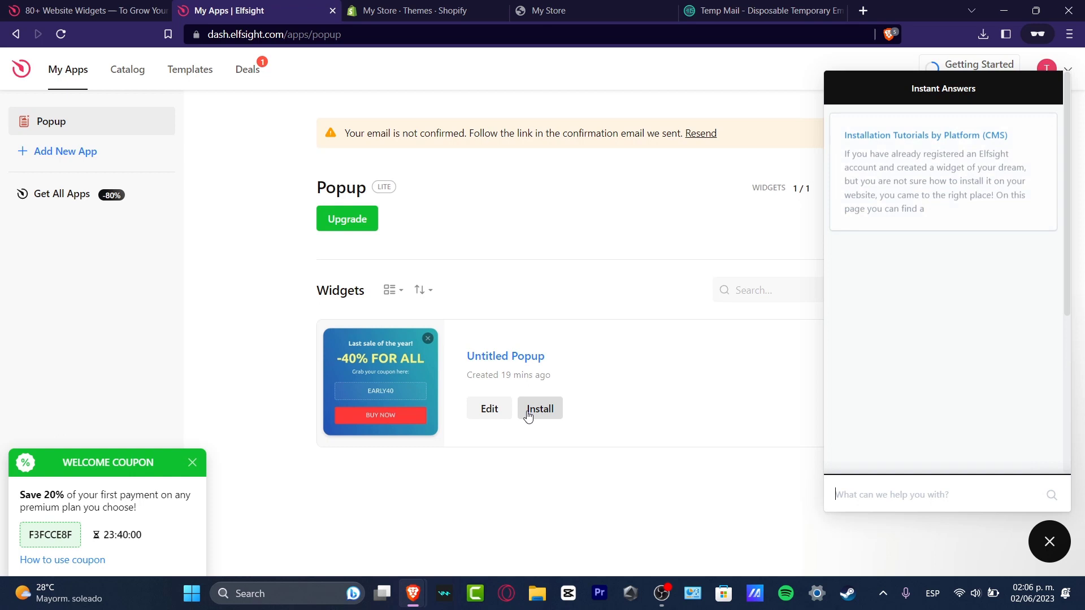
left_click(487, 407)
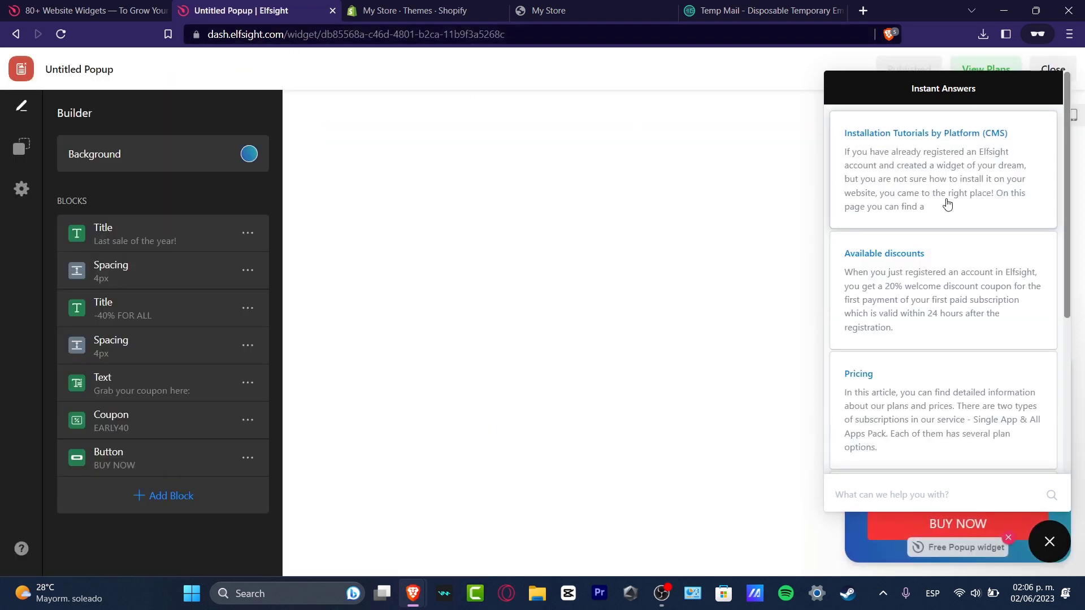
left_click(1047, 541)
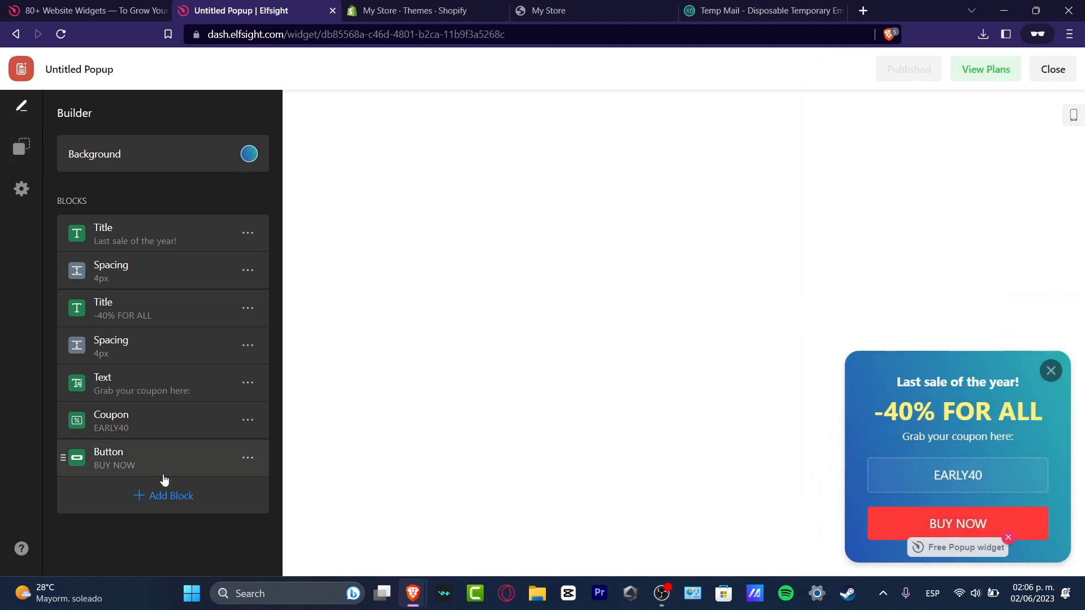
Set the popup layout to Modal with 971px width and adjust its padding.
left_click(22, 189)
left_click(22, 148)
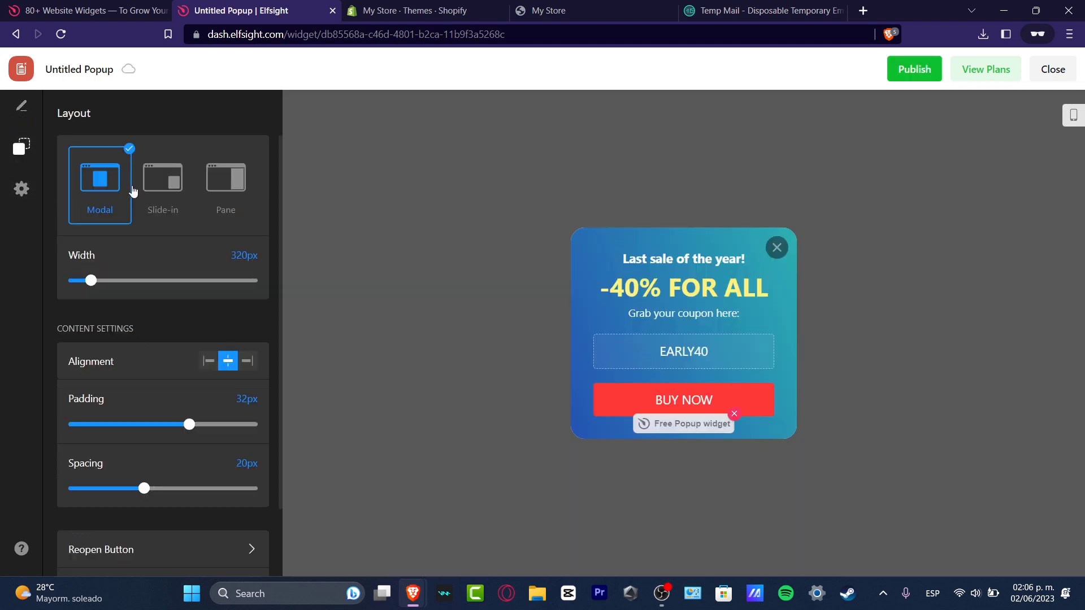
left_click_drag(90, 278, 213, 280)
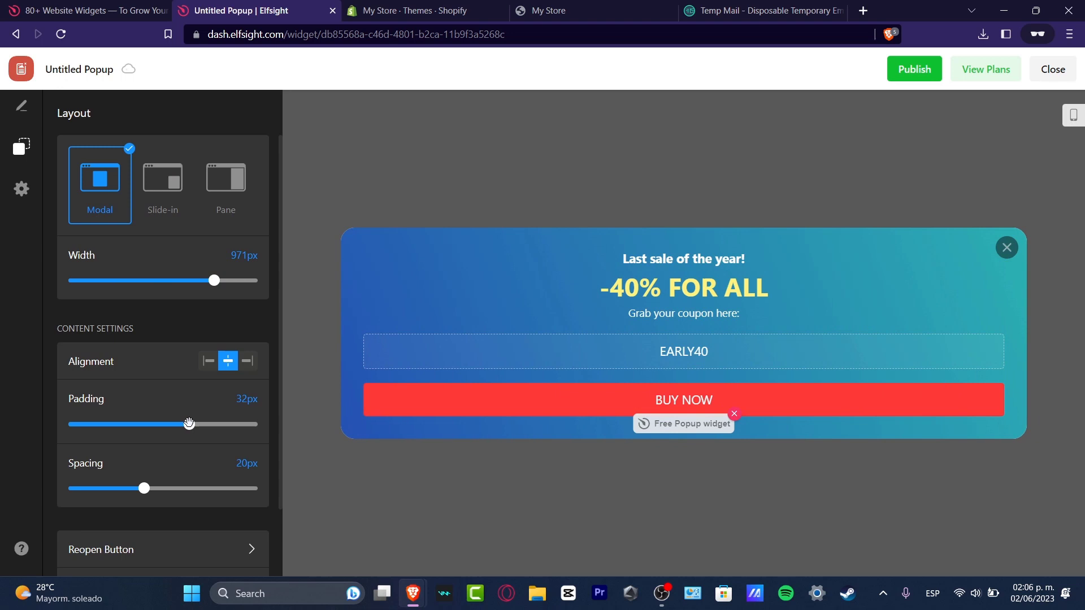
left_click_drag(190, 423, 283, 427)
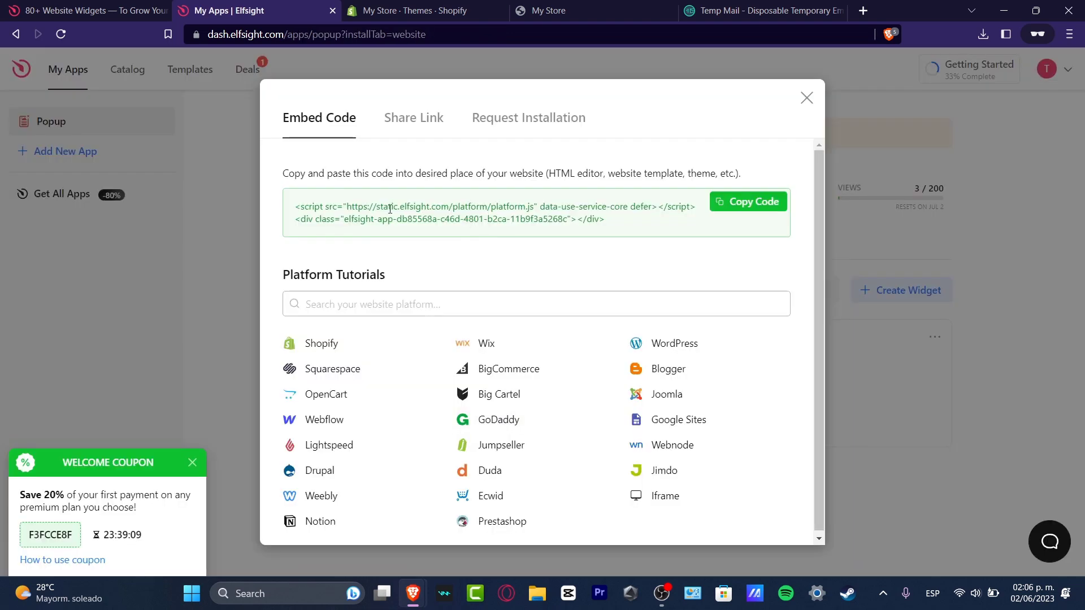
Select and copy the Popup widget's installation script from the Embed Code dialog.
left_click_drag(365, 218, 300, 207)
left_click(774, 209)
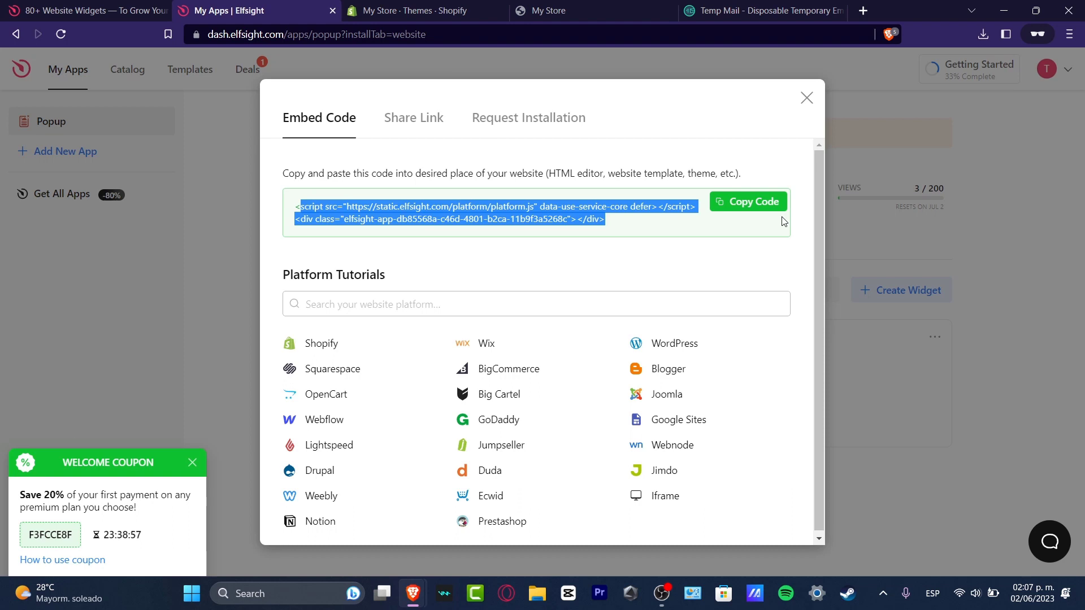
Open the Dawn theme editor and delete the header's existing Custom Liquid section.
left_click(415, 8)
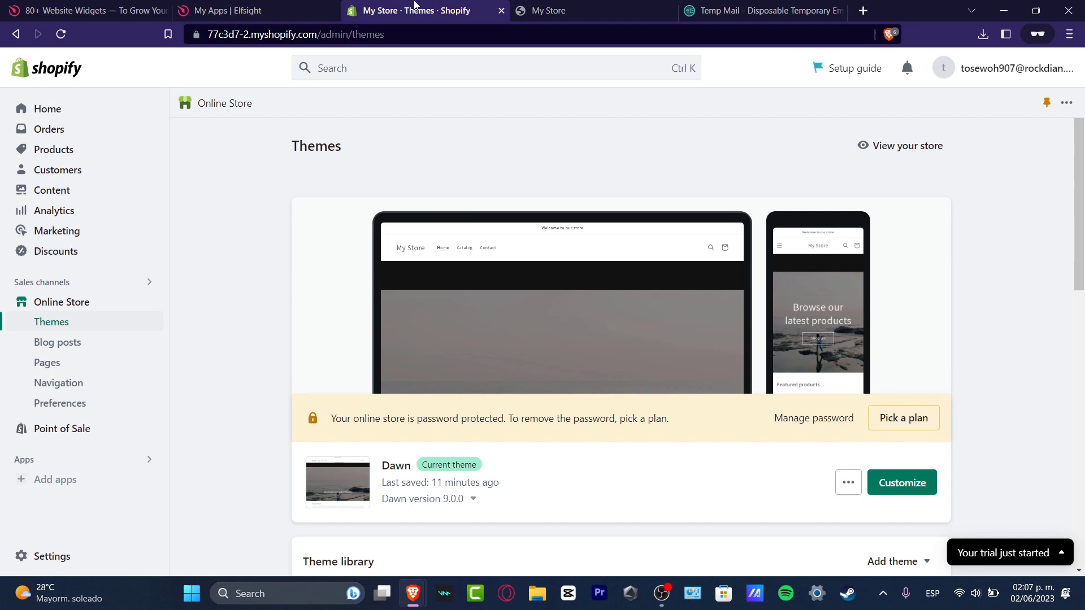
left_click(904, 482)
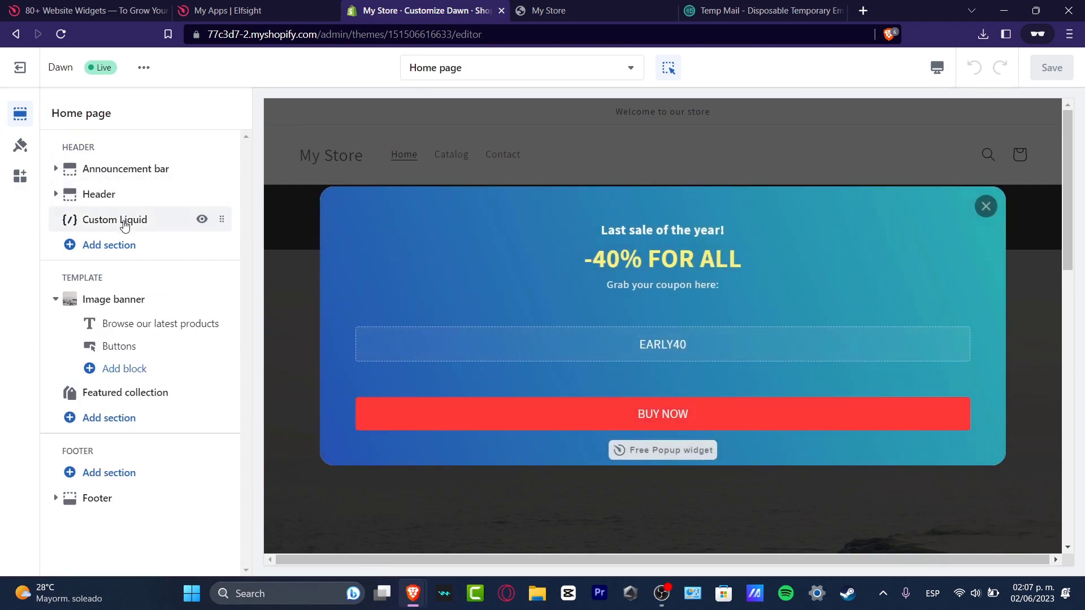
left_click(144, 228)
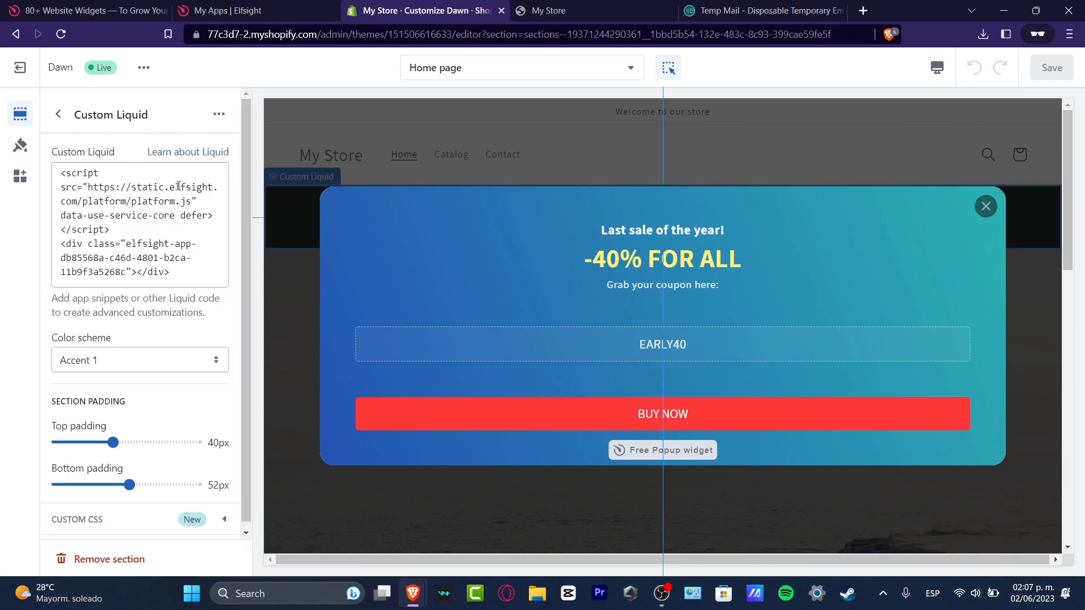
left_click(144, 559)
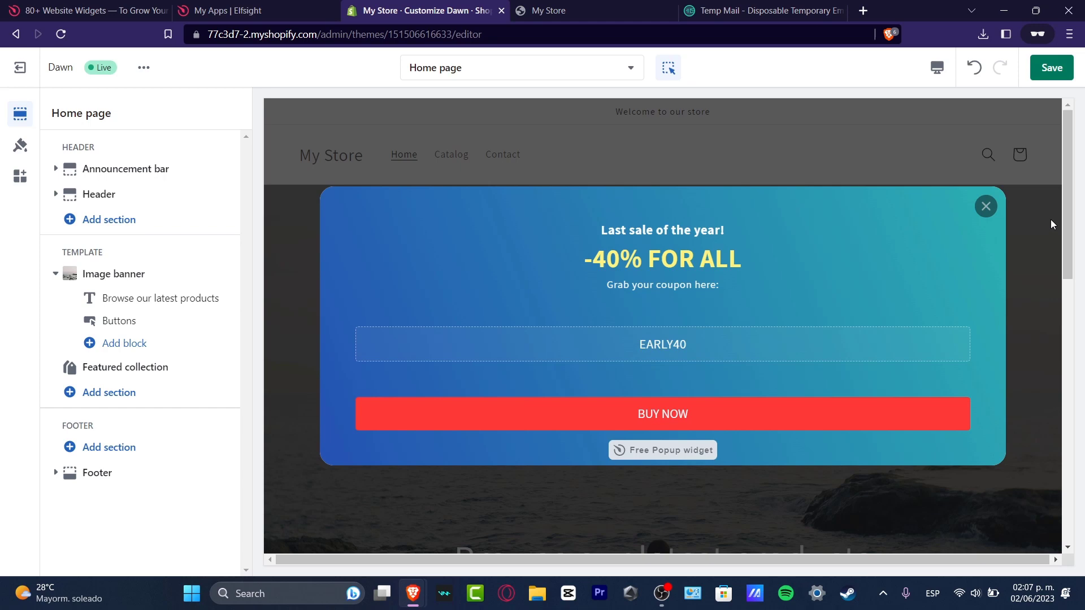
Add a Custom Liquid section under Header, paste the Elfsight embed code, and save.
left_click(120, 227)
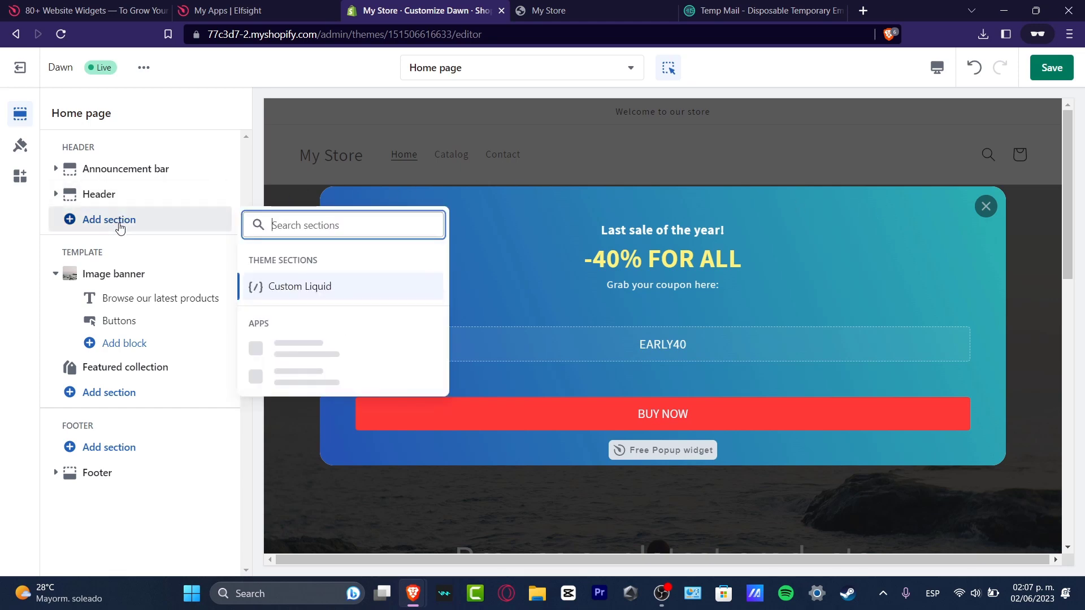
left_click(280, 290)
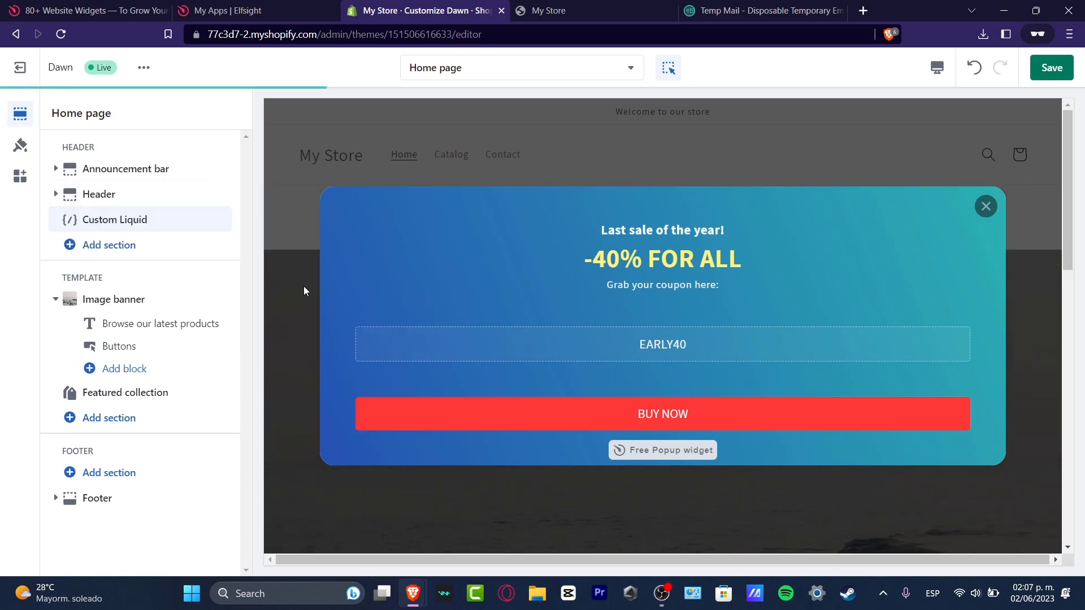
left_click(140, 225)
left_click(91, 195)
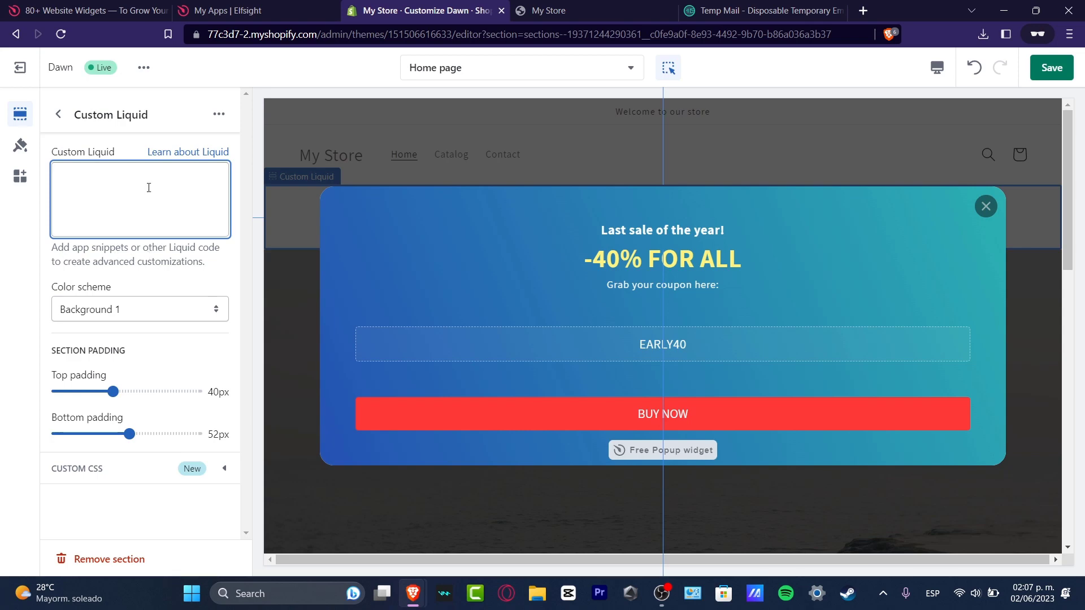
key("ctrl+v")
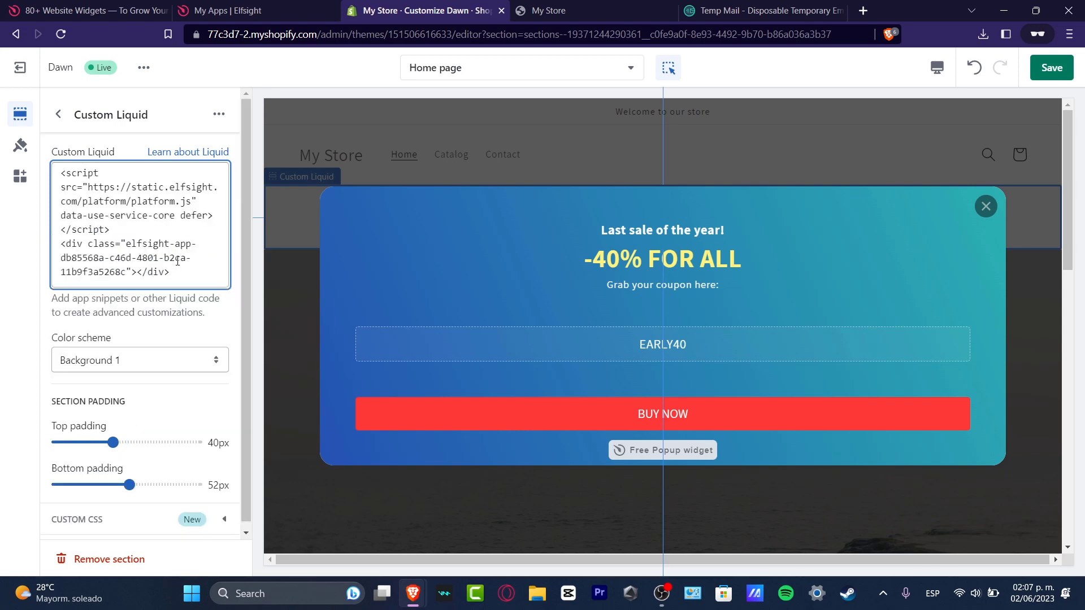
left_click(397, 245)
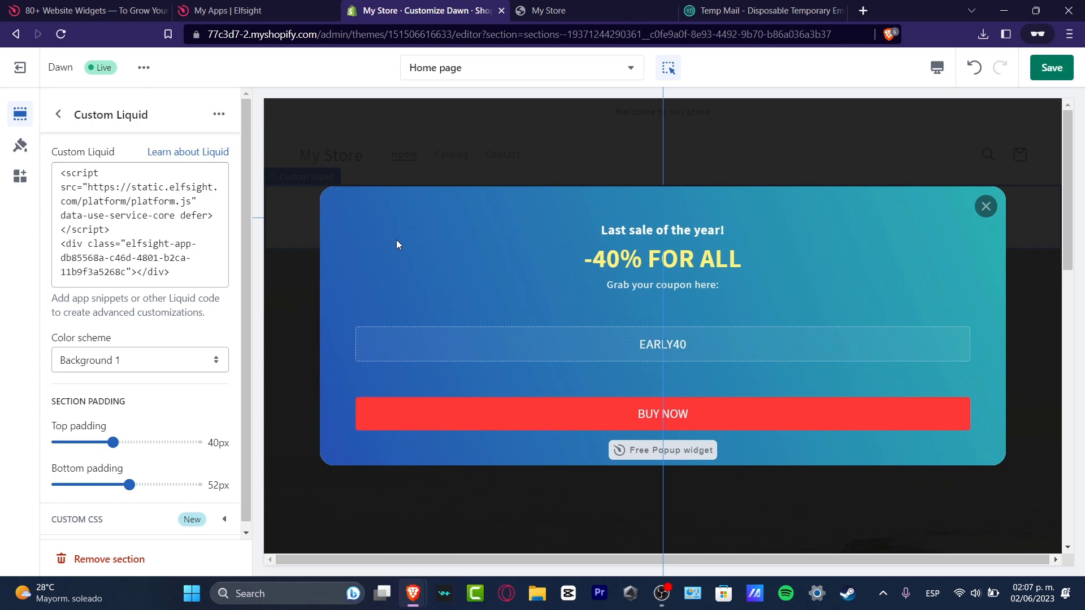
left_click(1051, 67)
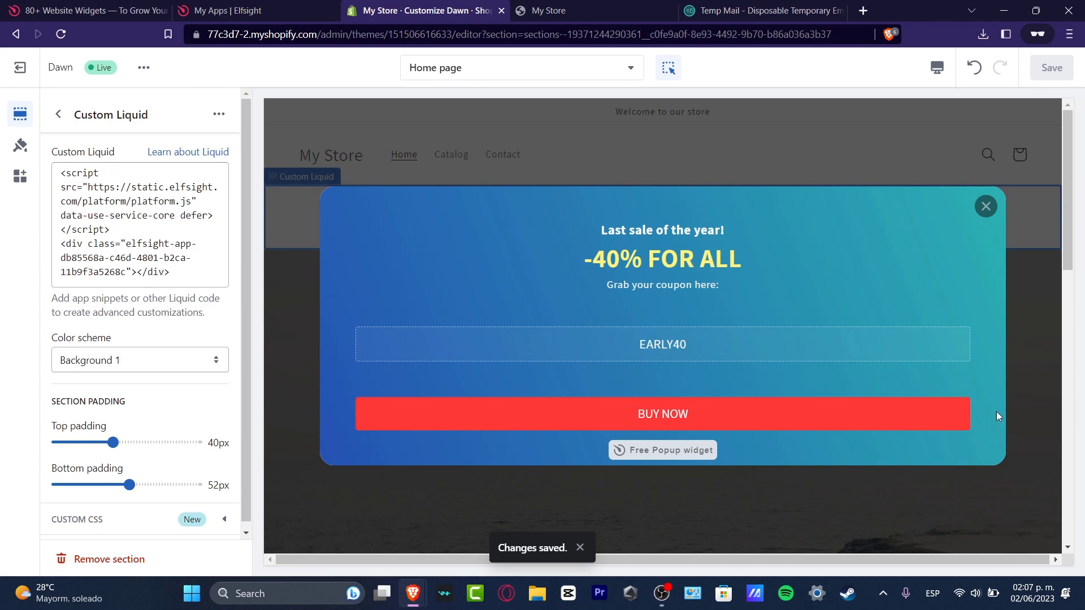
View the live storefront, close the EARLY40 coupon popup, and return to the Dawn editor.
left_click(143, 67)
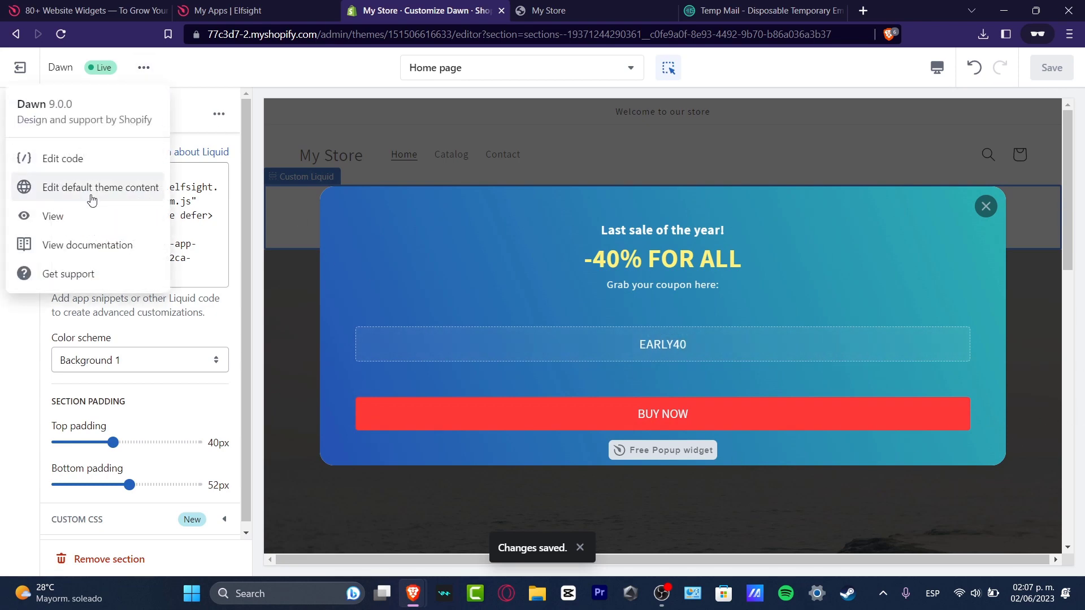
left_click(87, 217)
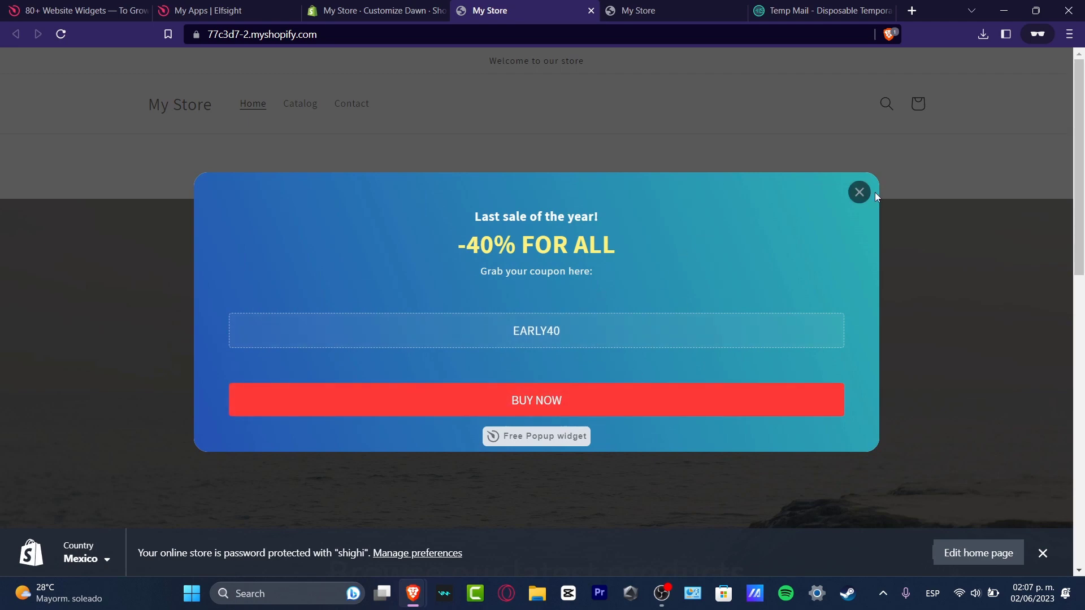
left_click(859, 192)
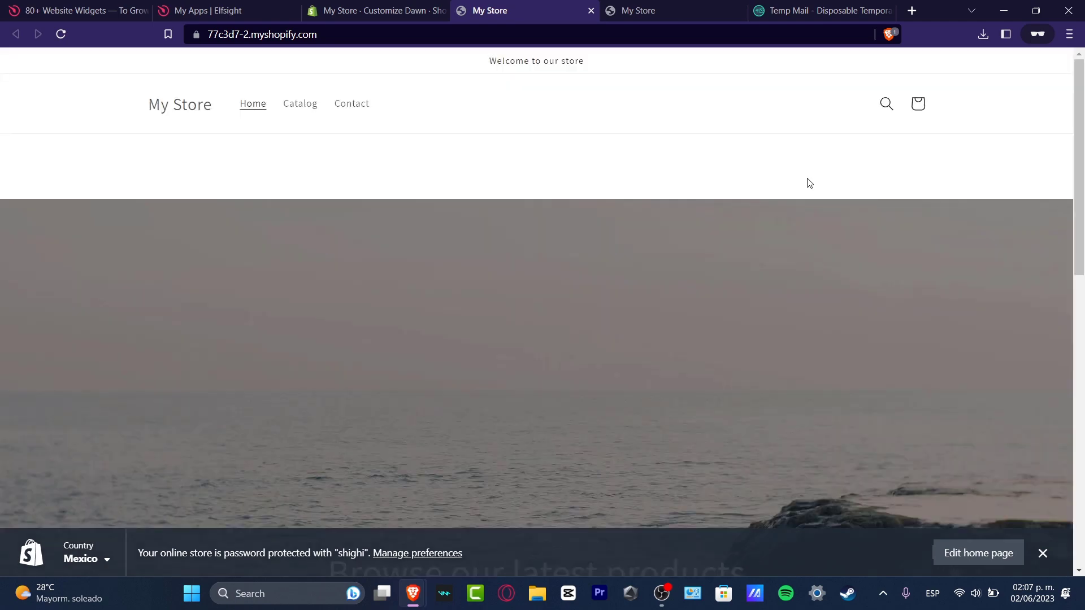
left_click(379, 10)
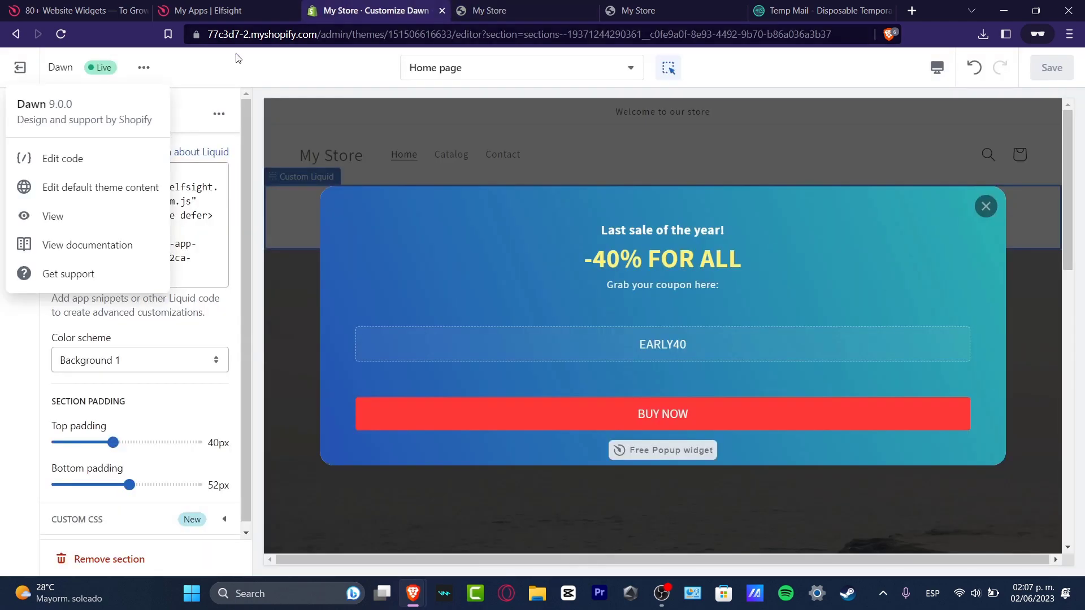
Exit to the Themes page and open the actions list for the current Dawn theme.
left_click(27, 74)
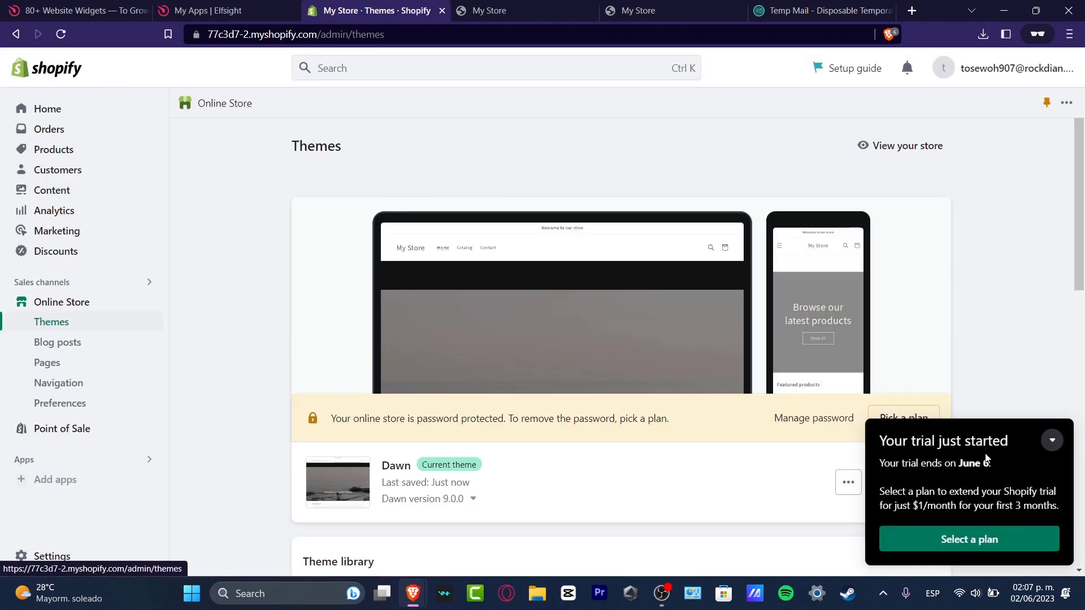
left_click(1046, 448)
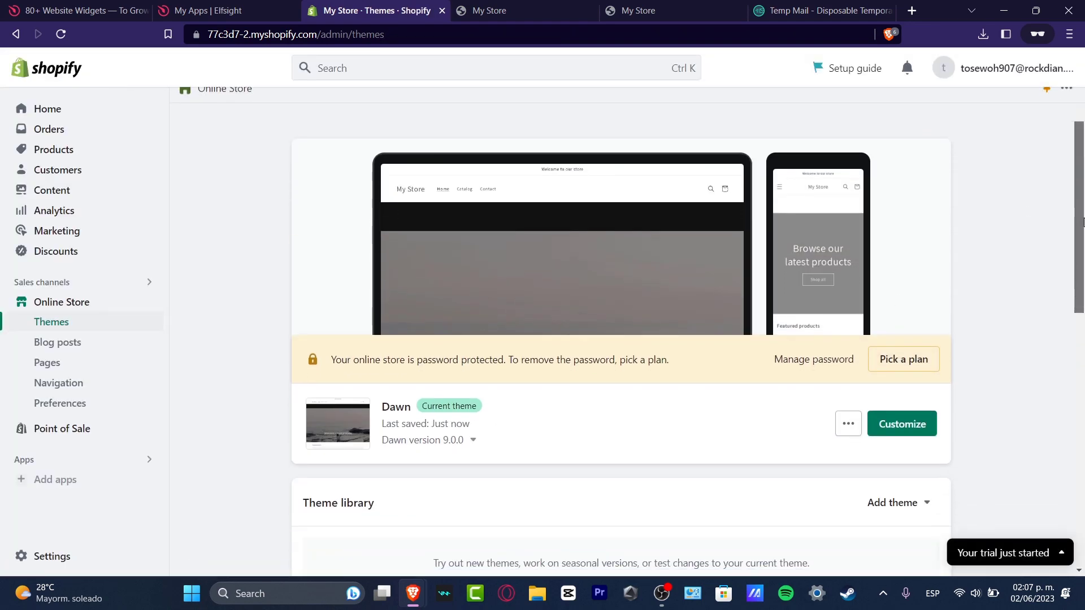
scroll(850, 308, "down", 2)
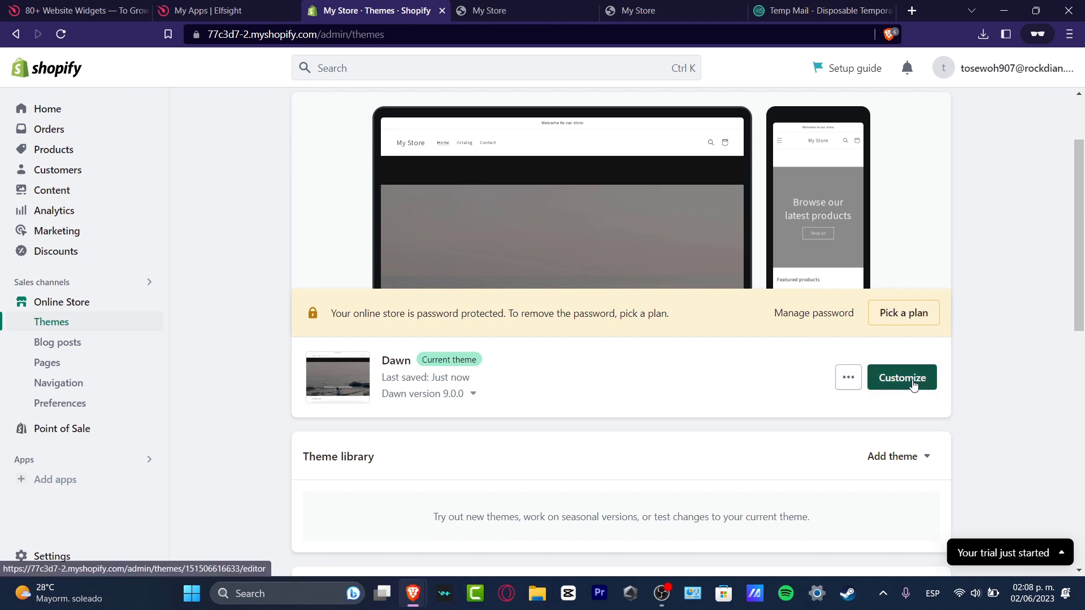
left_click(848, 377)
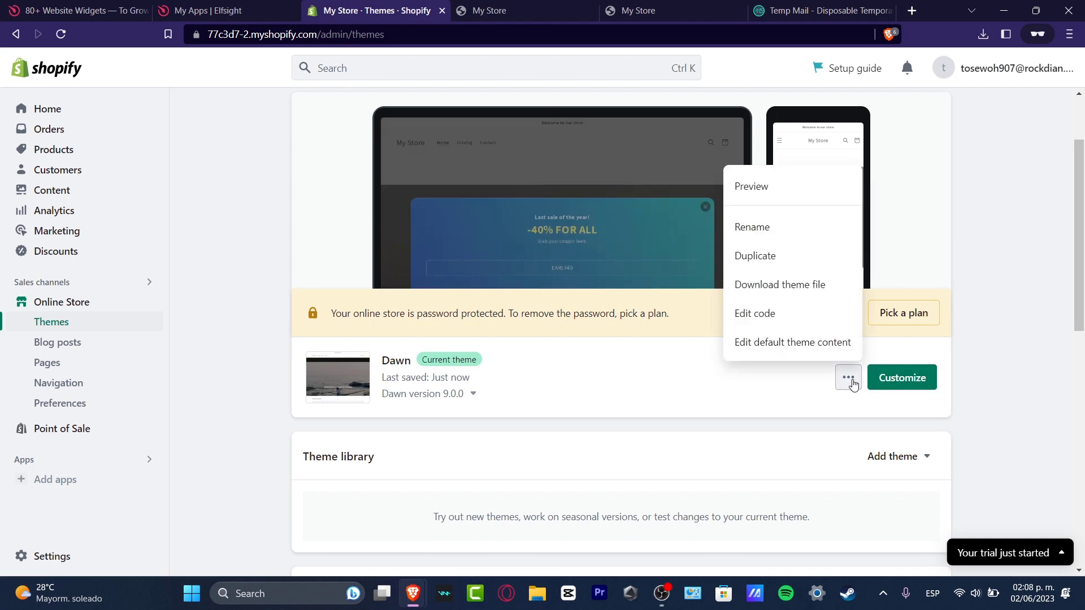
Open Dawn's code editor, load Layout/theme.liquid, and scroll to the closing html tag.
left_click(767, 315)
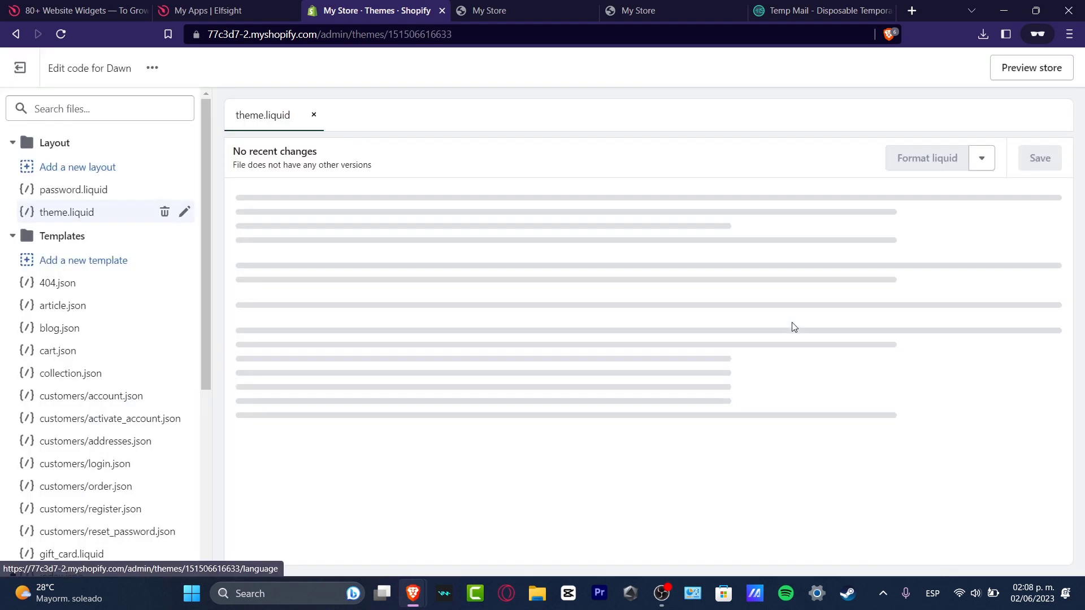
scroll(670, 321, "down", 7)
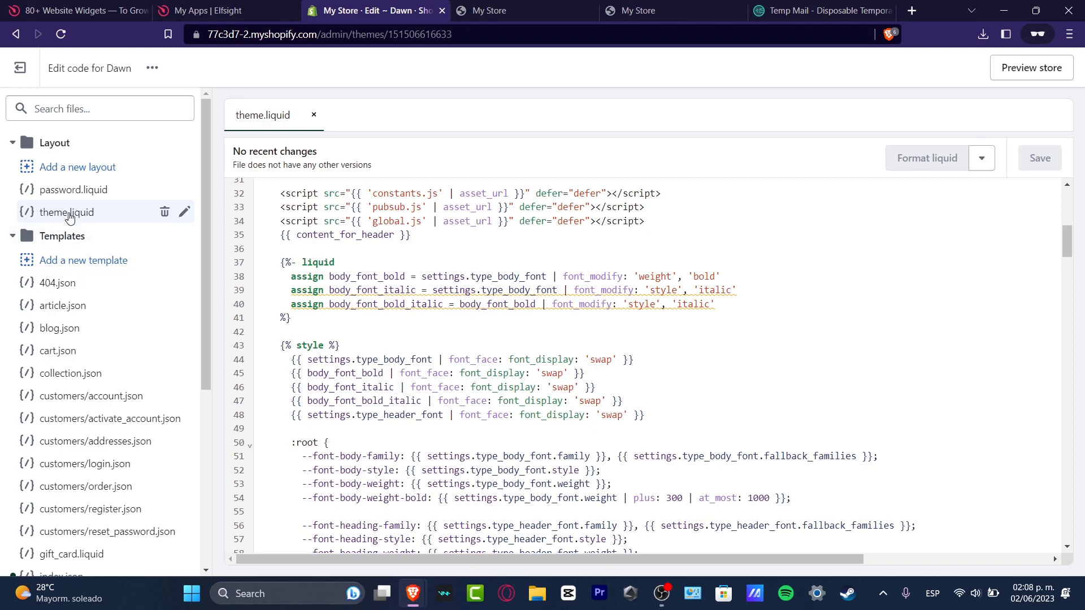
left_click(73, 213)
scroll(518, 362, "down", 20)
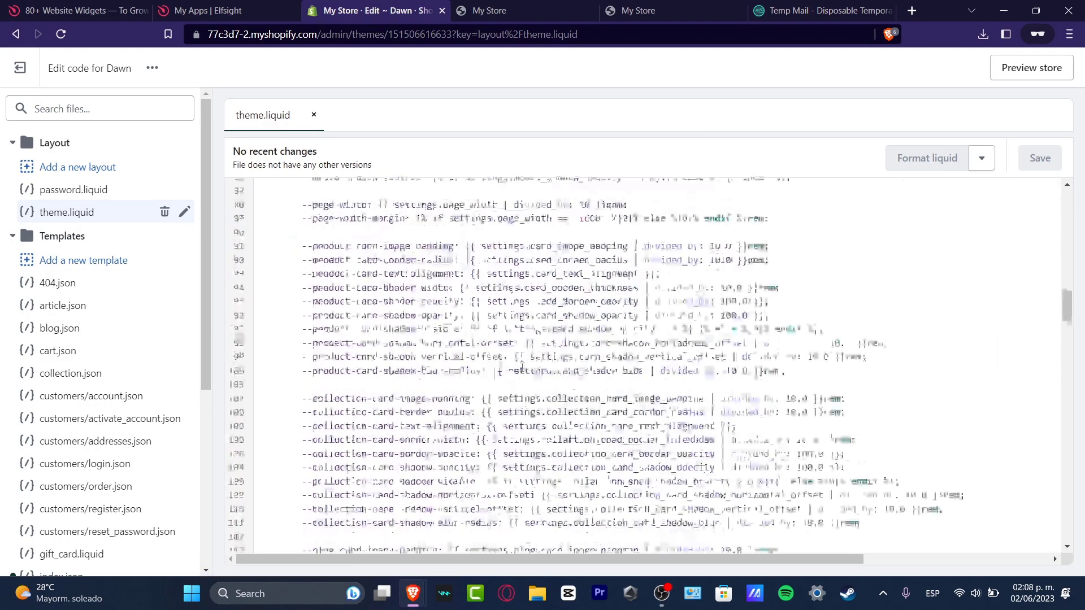
scroll(502, 362, "down", 15)
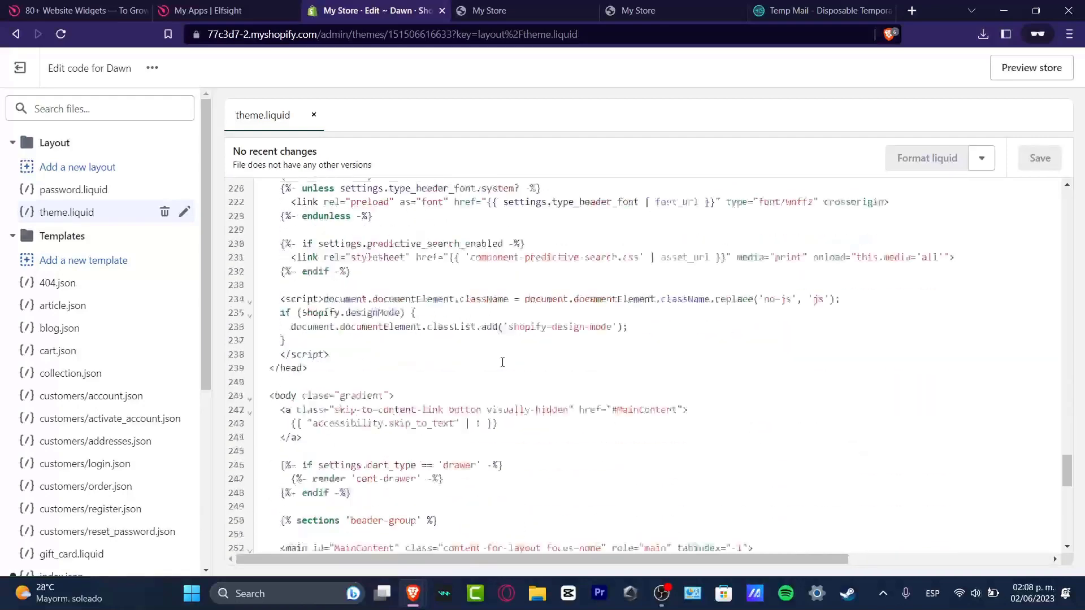
scroll(503, 363, "down", 6)
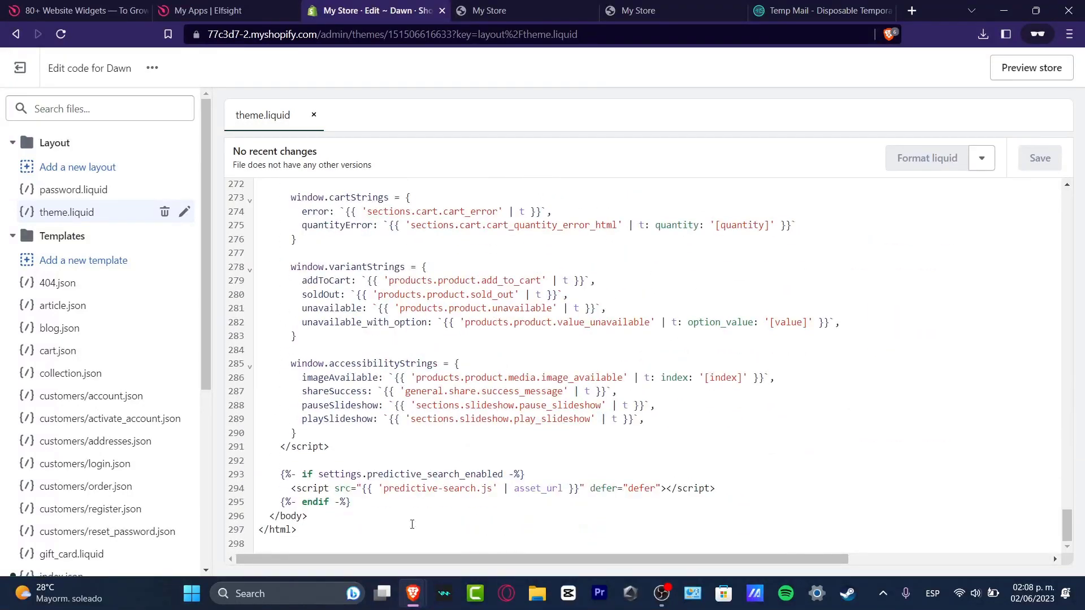
Ask ChatGPT to 'create an HTML file for a simple introduction for a website' and copy its code.
mouse_move(412, 593)
left_click(556, 540)
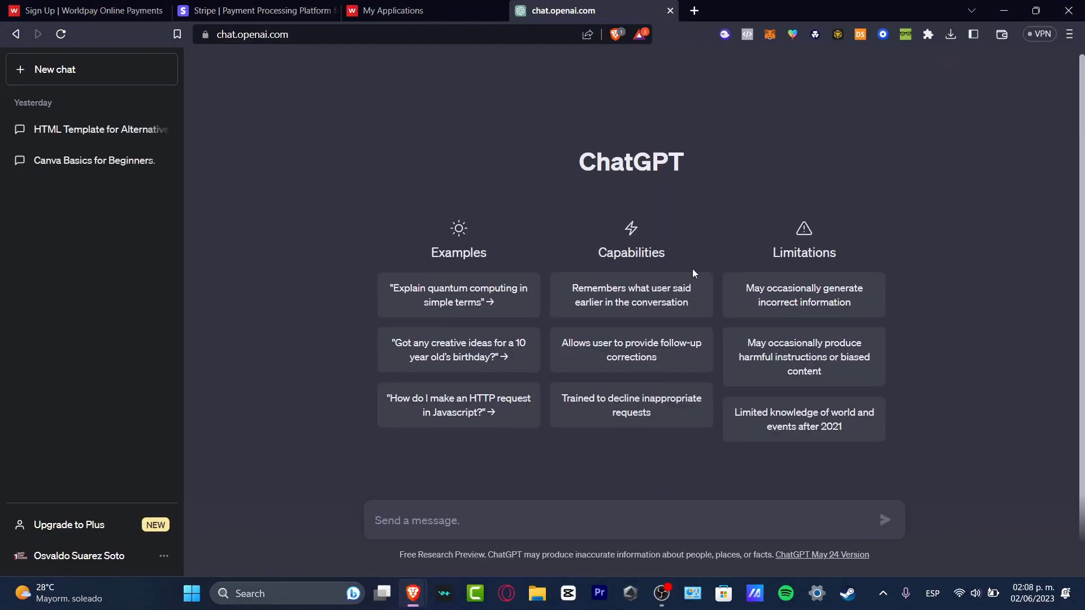
type("create an HTML file for a simple introduction for a website")
key("Return")
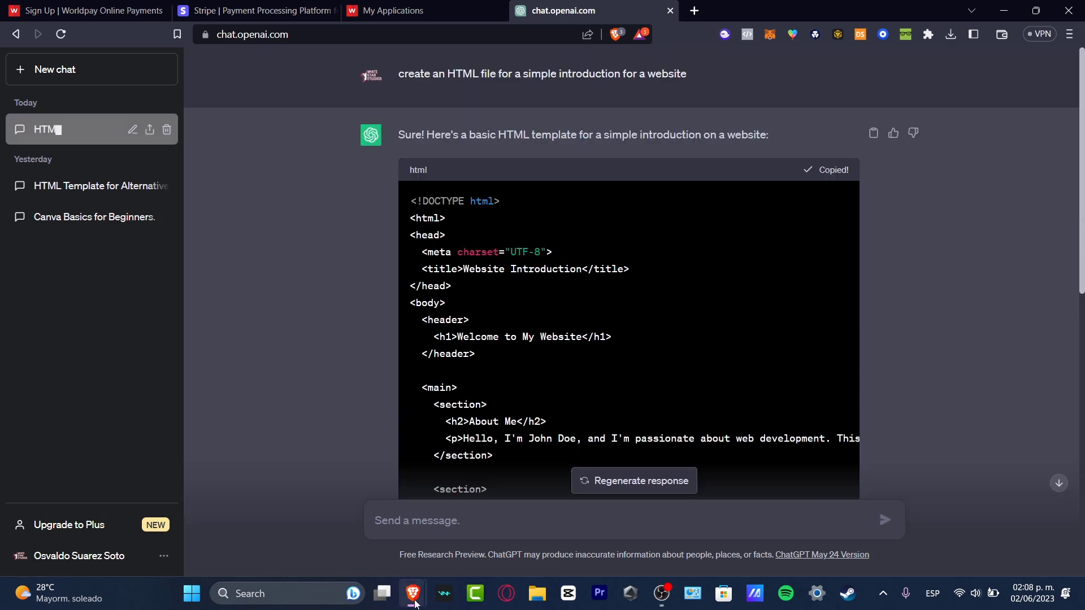
mouse_move(413, 594)
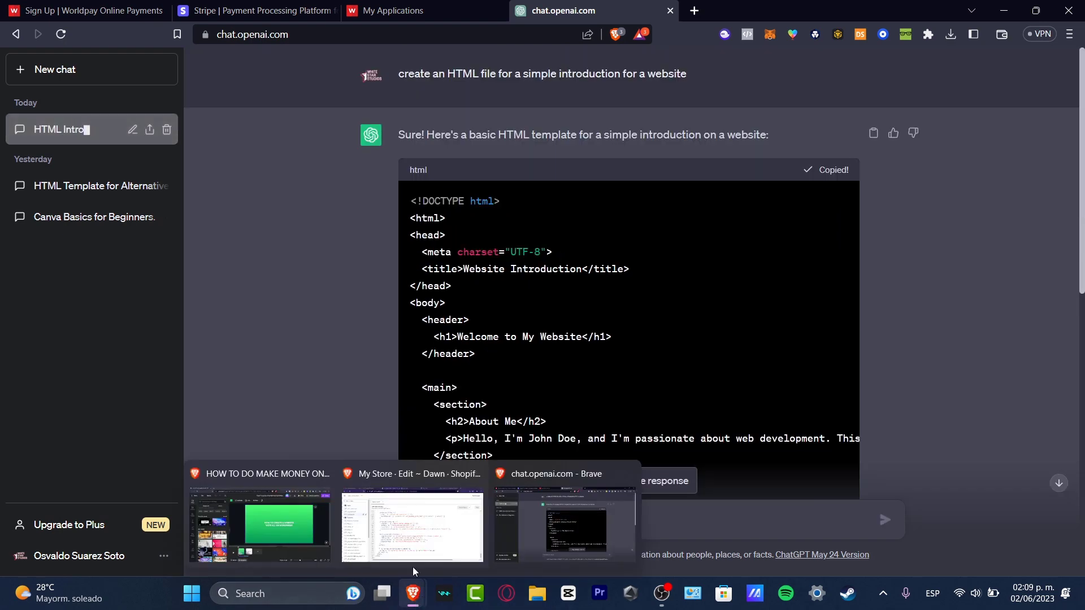
left_click(418, 534)
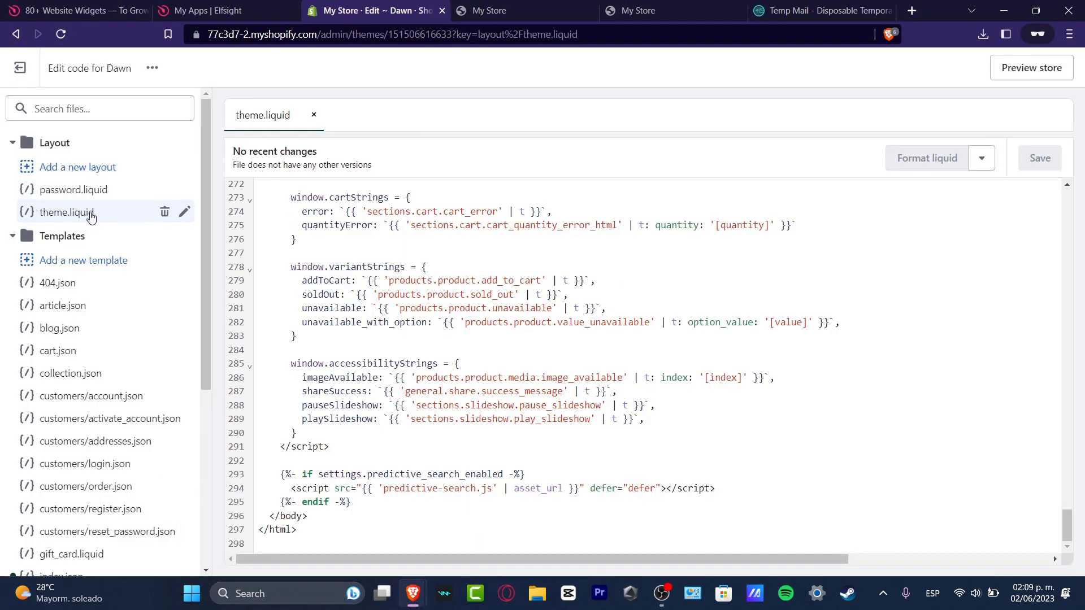
Scroll through theme.liquid to find where the HTML should go.
scroll(470, 344, "up", 20)
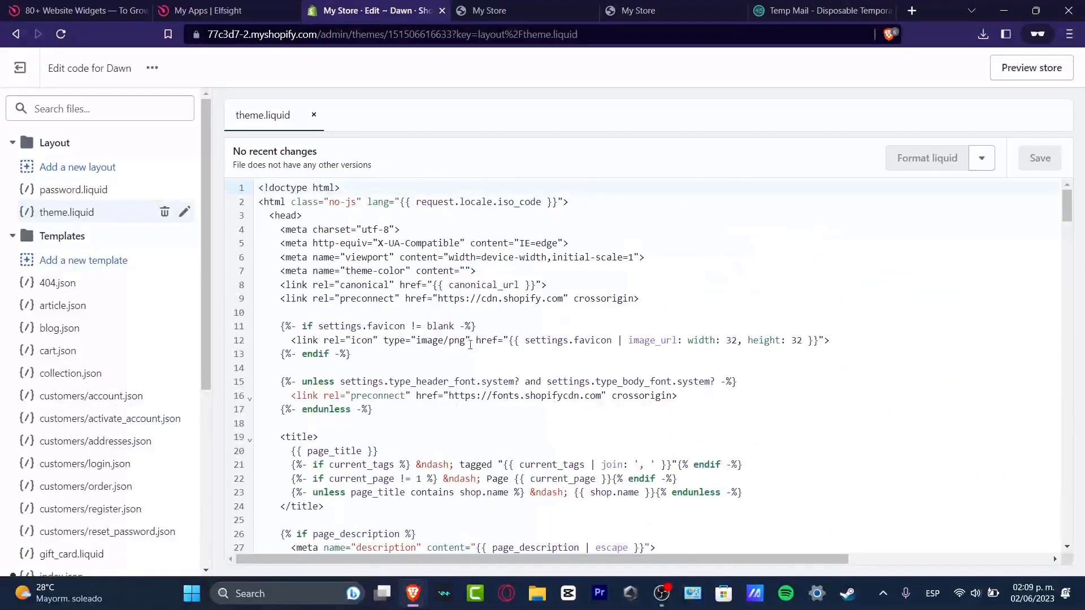
scroll(526, 351, "down", 10)
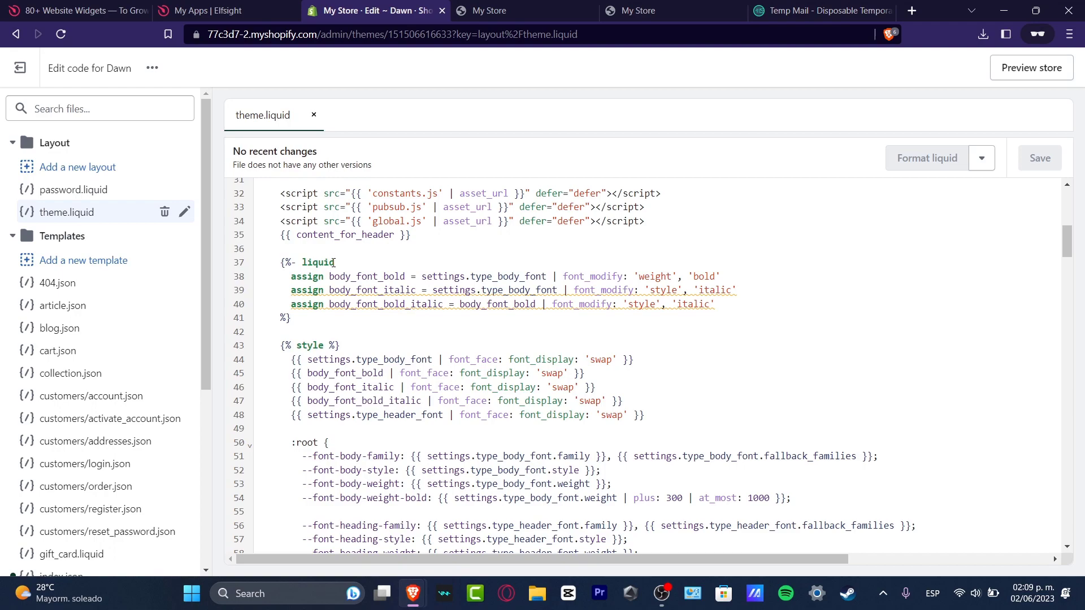
left_click(347, 344)
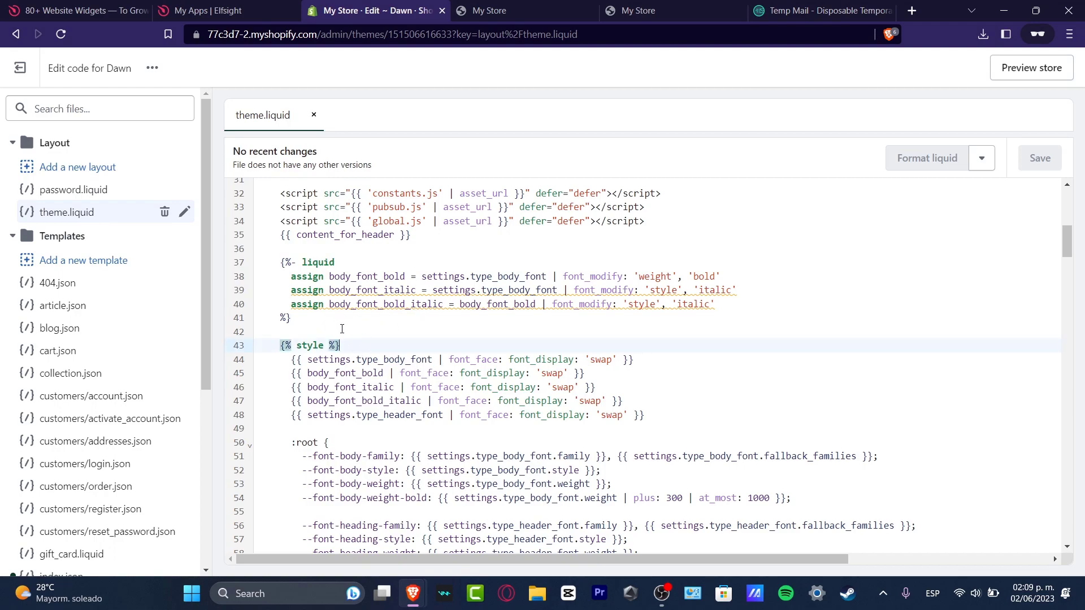
scroll(342, 333, "down", 20)
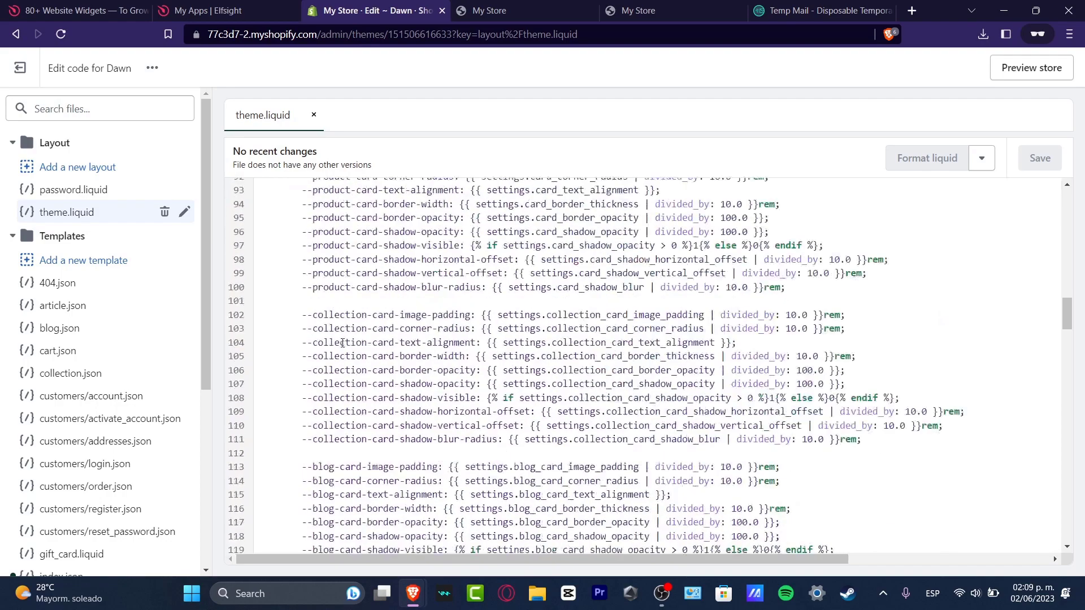
scroll(342, 343, "down", 20)
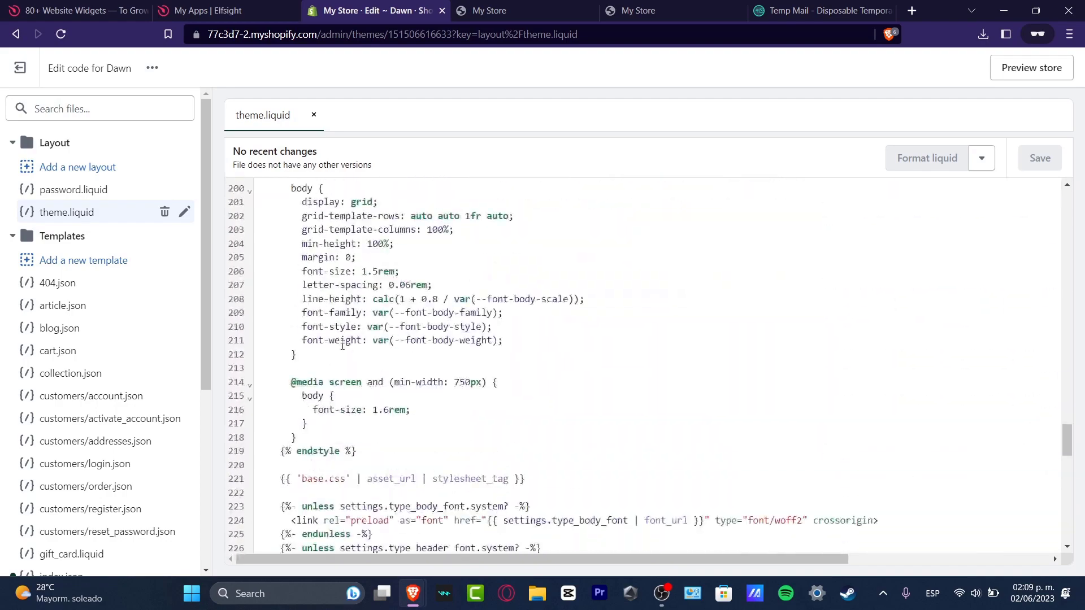
scroll(342, 345, "up", 10)
scroll(343, 346, "down", 4)
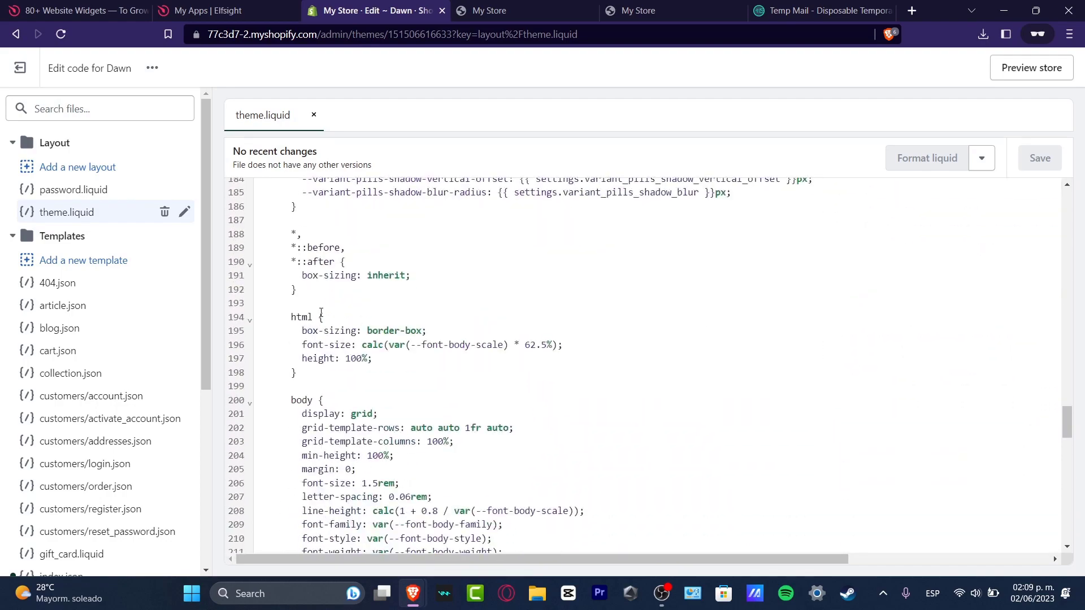
Find 'body', paste the ChatGPT HTML on a new line 199, and save theme.liquid.
key("ctrl+f")
type("body")
left_click(320, 316)
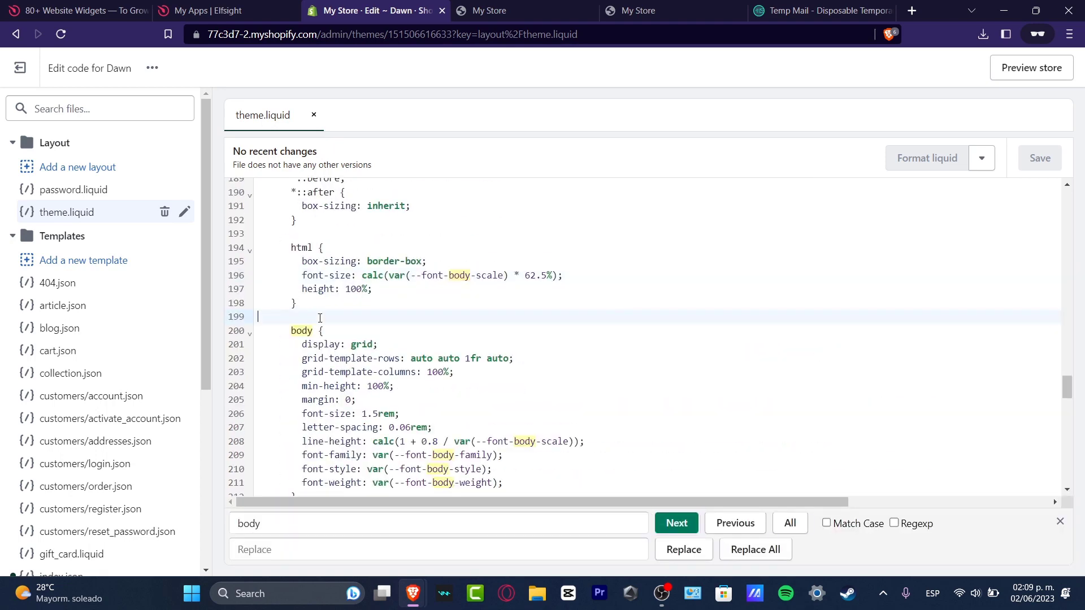
key("Return")
key("Escape")
key("ctrl+v")
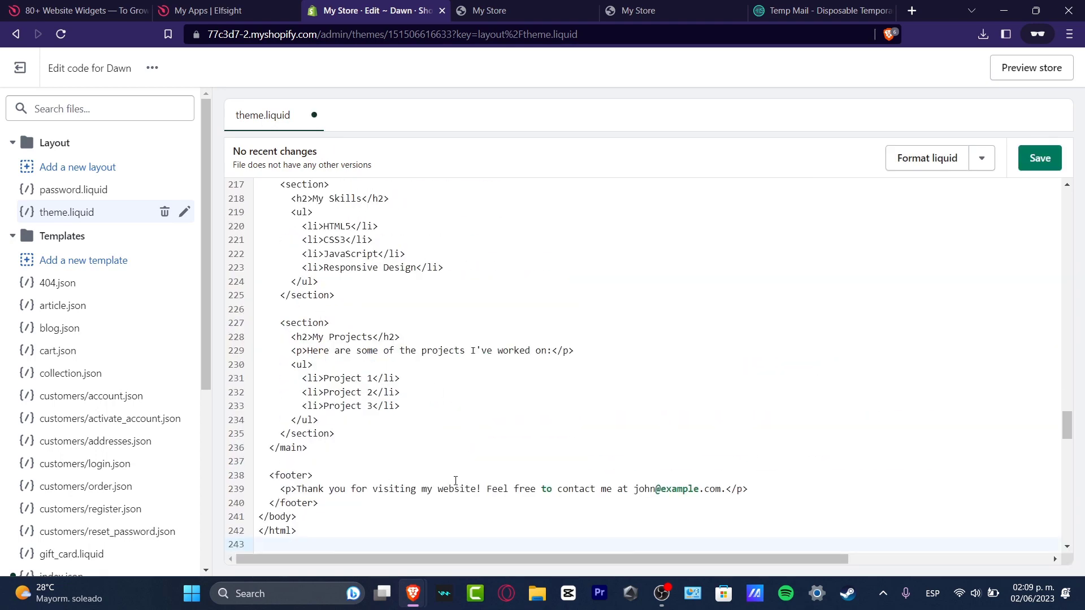
left_click(1040, 158)
Preview the storefront, dismiss the -40% sale popup, and exit the theme preview.
left_click(1031, 68)
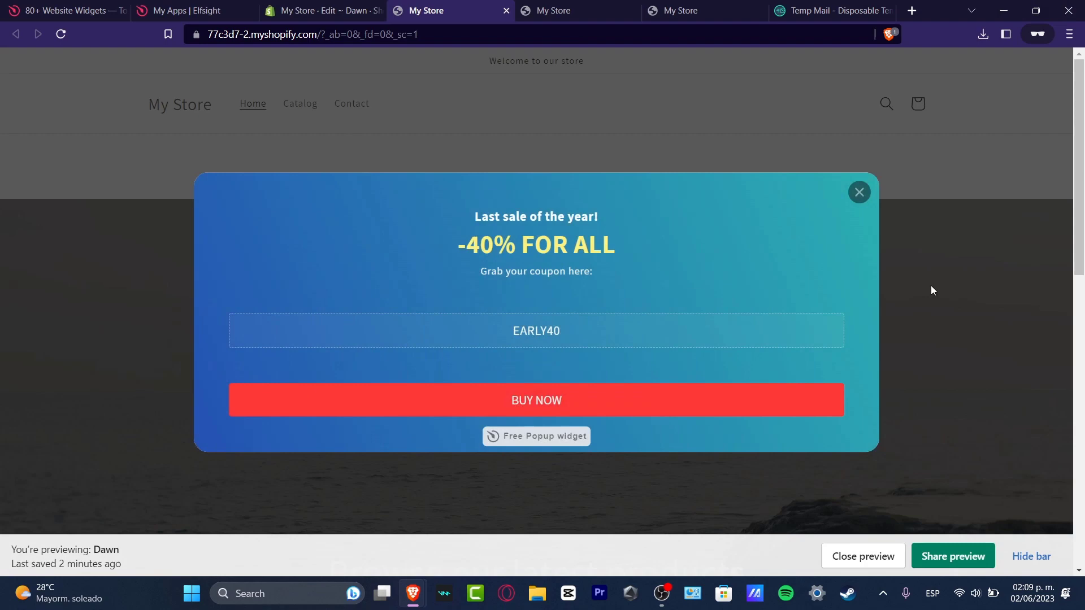
scroll(911, 333, "down", 10)
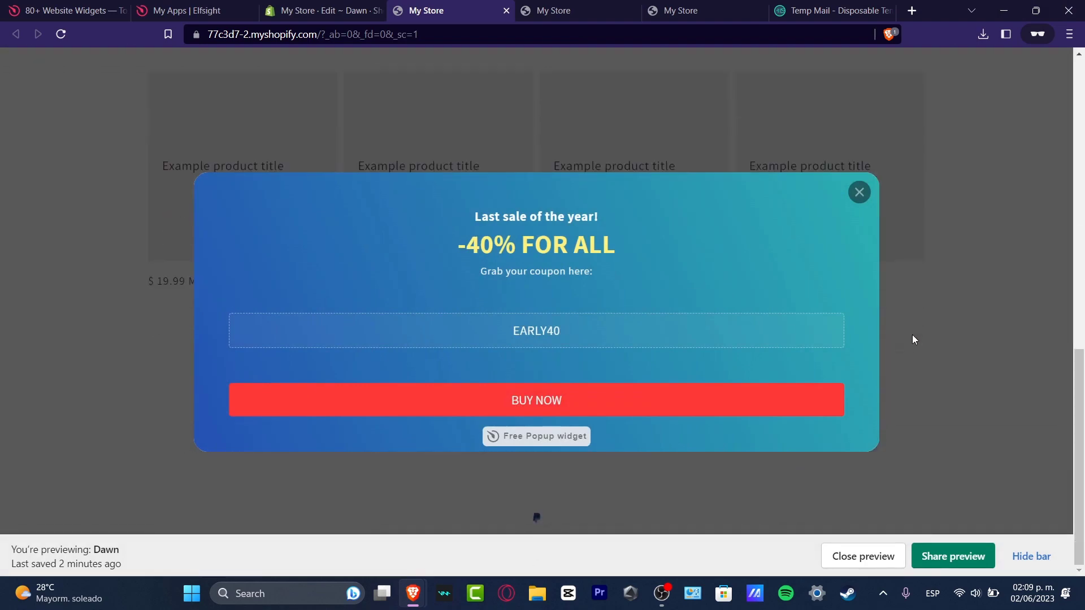
left_click(859, 192)
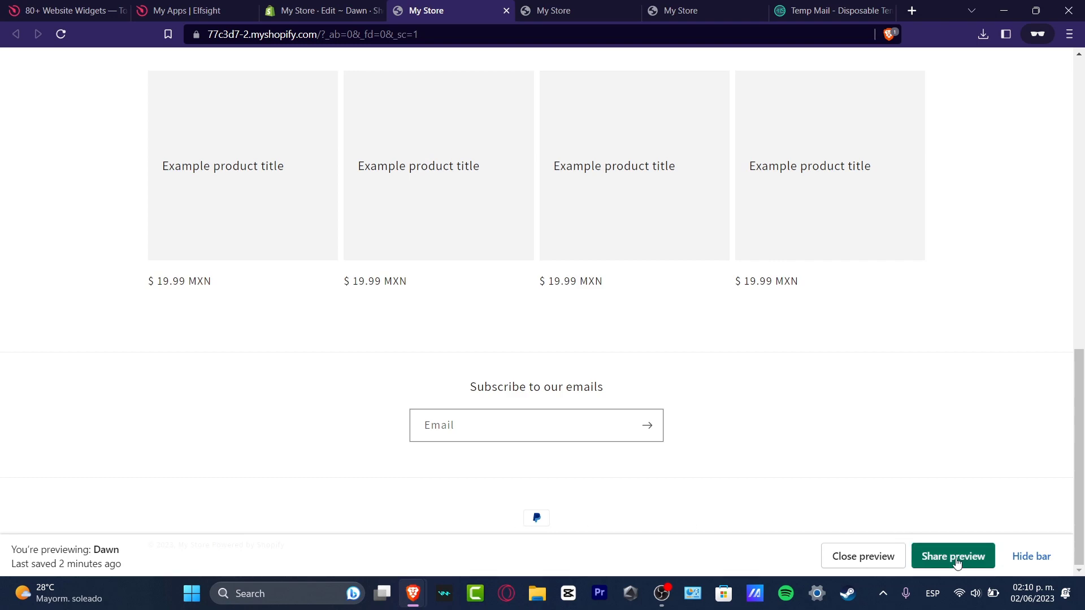
left_click(863, 557)
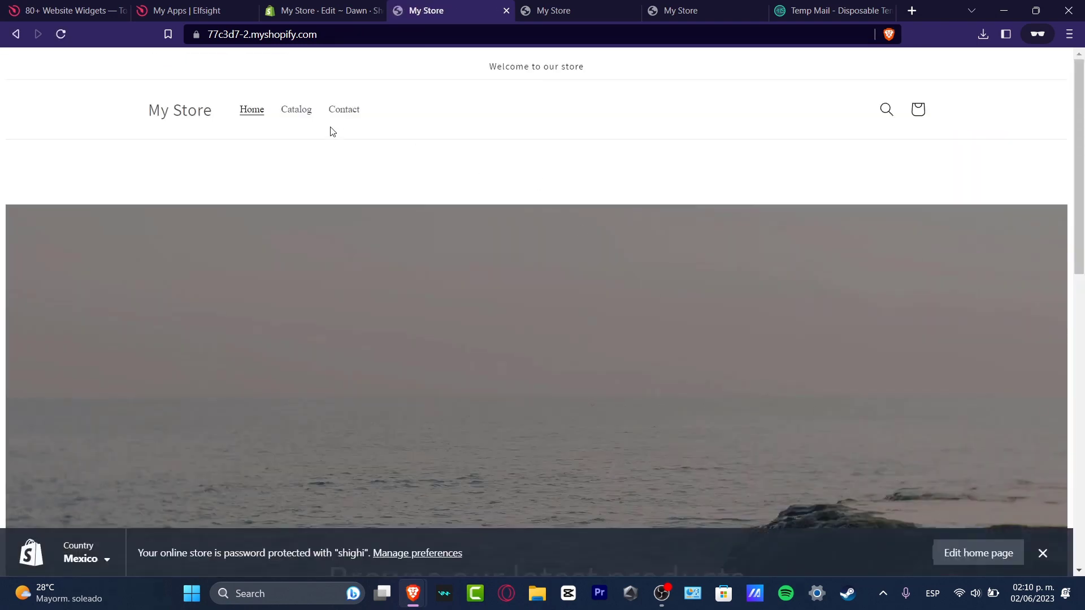
Visit the Catalog page, then the Contact page, from the store navigation.
left_click(307, 113)
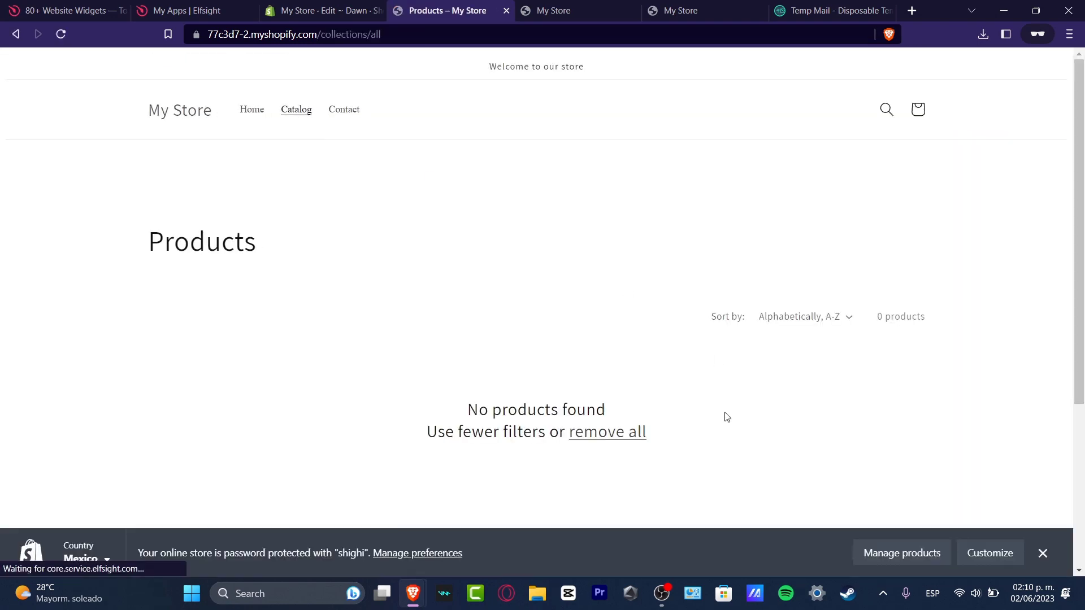
left_click(341, 116)
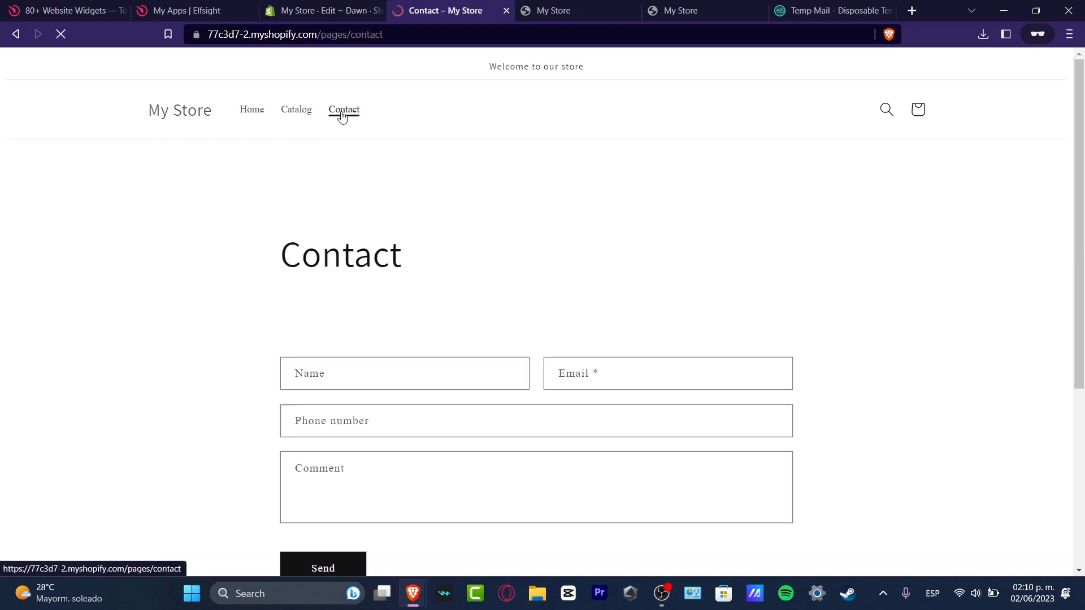
scroll(656, 305, "down", 5)
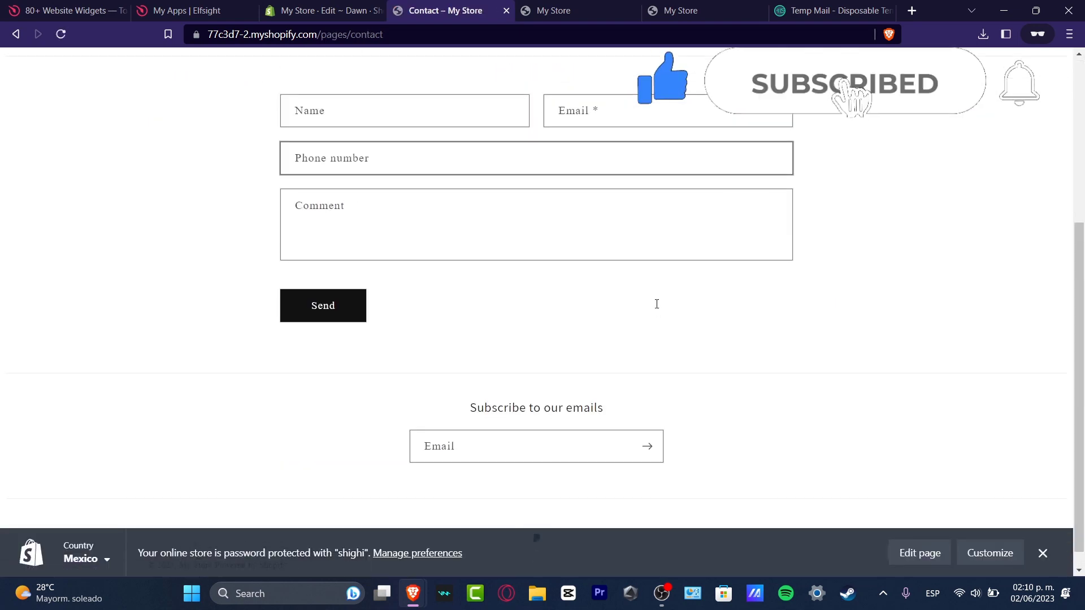
scroll(656, 305, "up", 5)
Return to the My Store home page with its sale popup, then switch to the ChatGPT window.
left_click(198, 122)
left_click(198, 121)
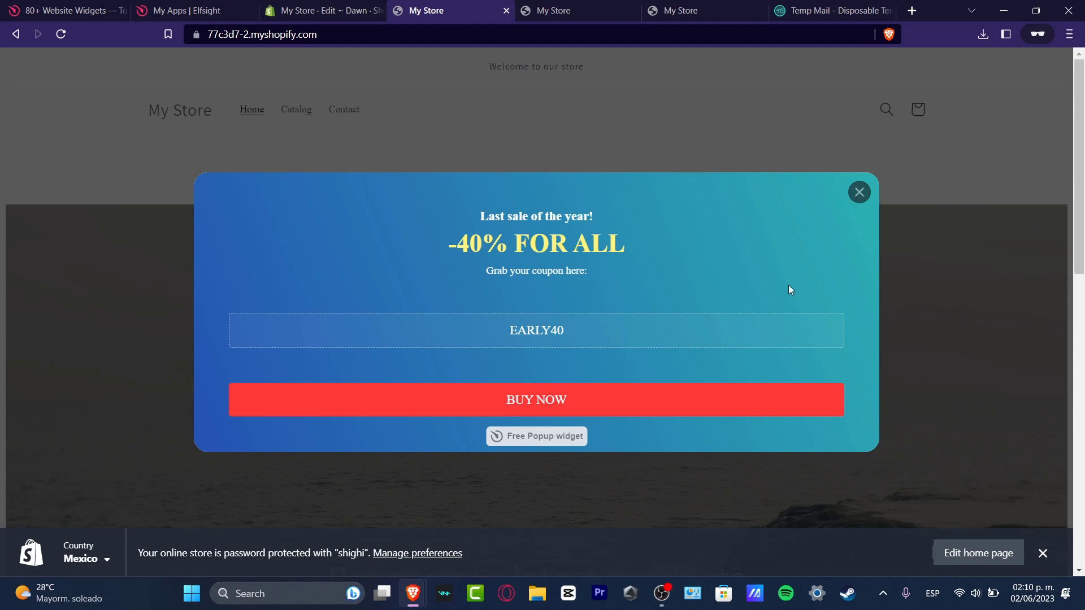
mouse_move(415, 603)
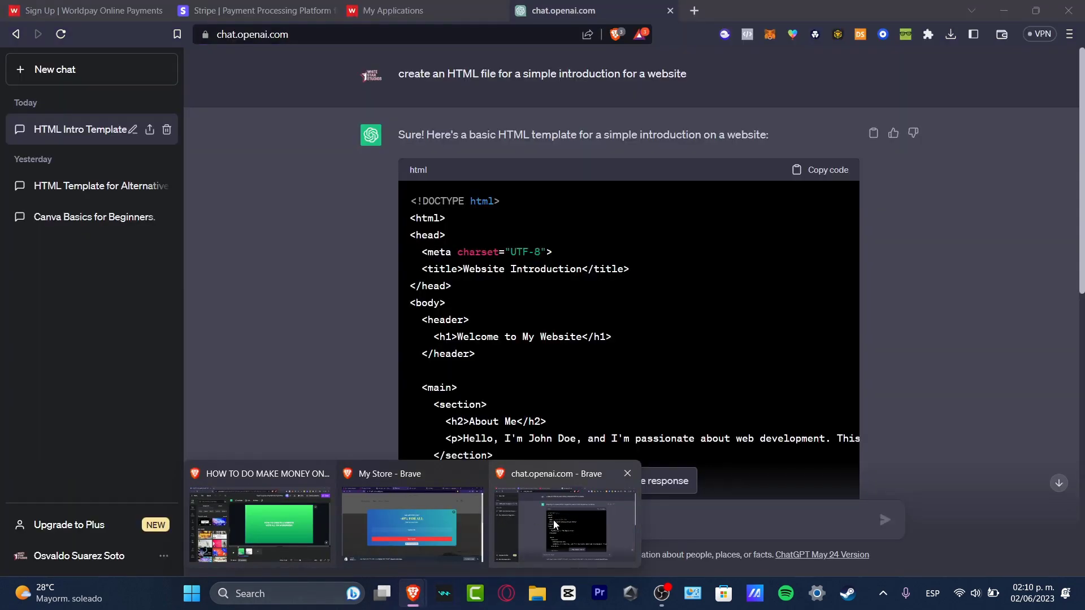
left_click(556, 524)
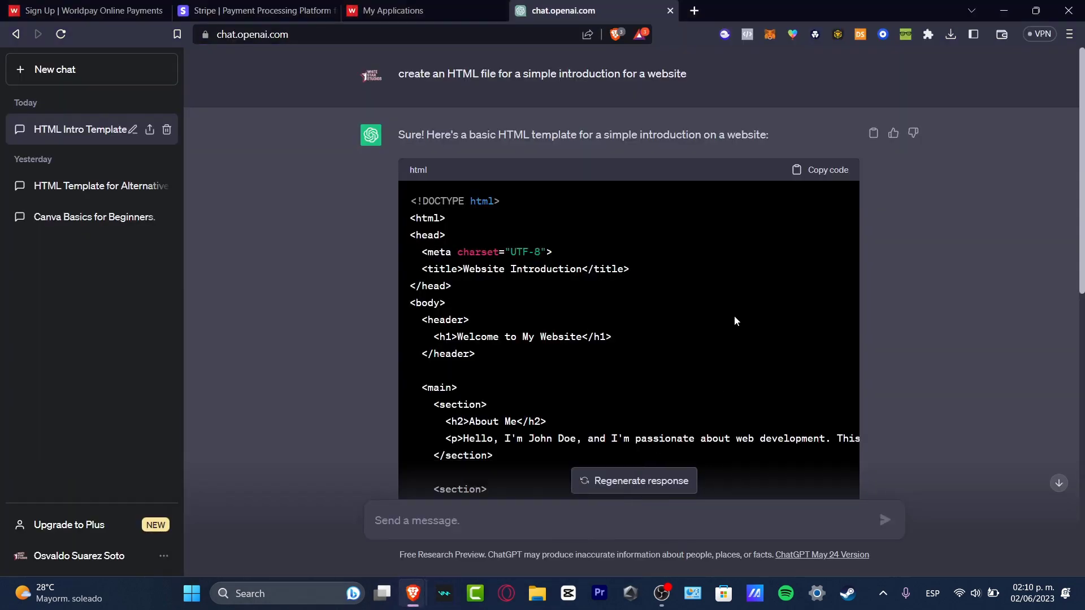
Switch back to the store window and return to the theme.liquid code editor tab.
mouse_move(425, 603)
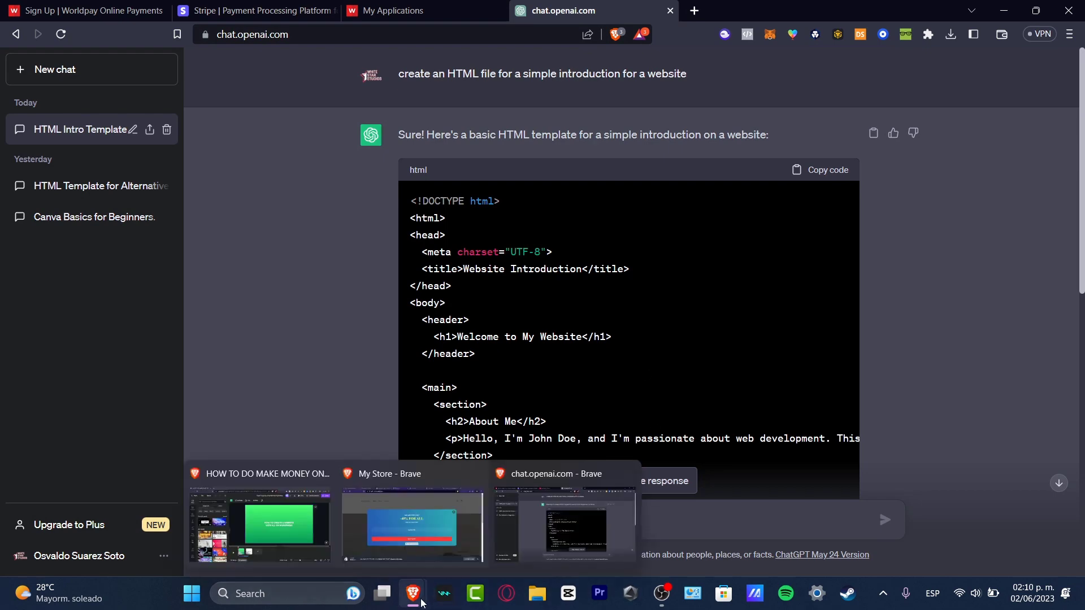
left_click(395, 539)
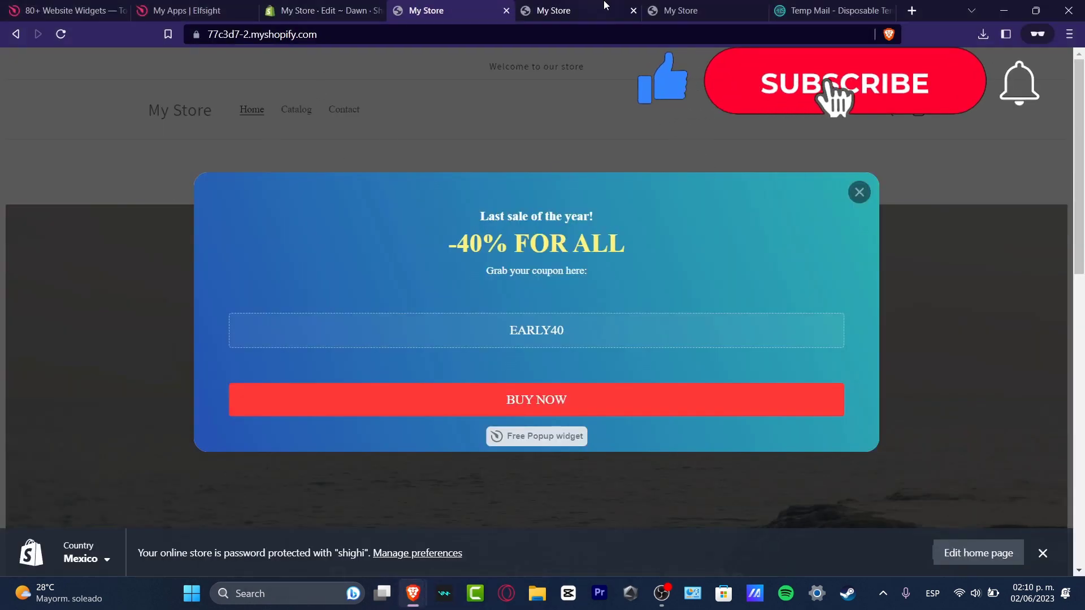
left_click(568, 10)
left_click(354, 5)
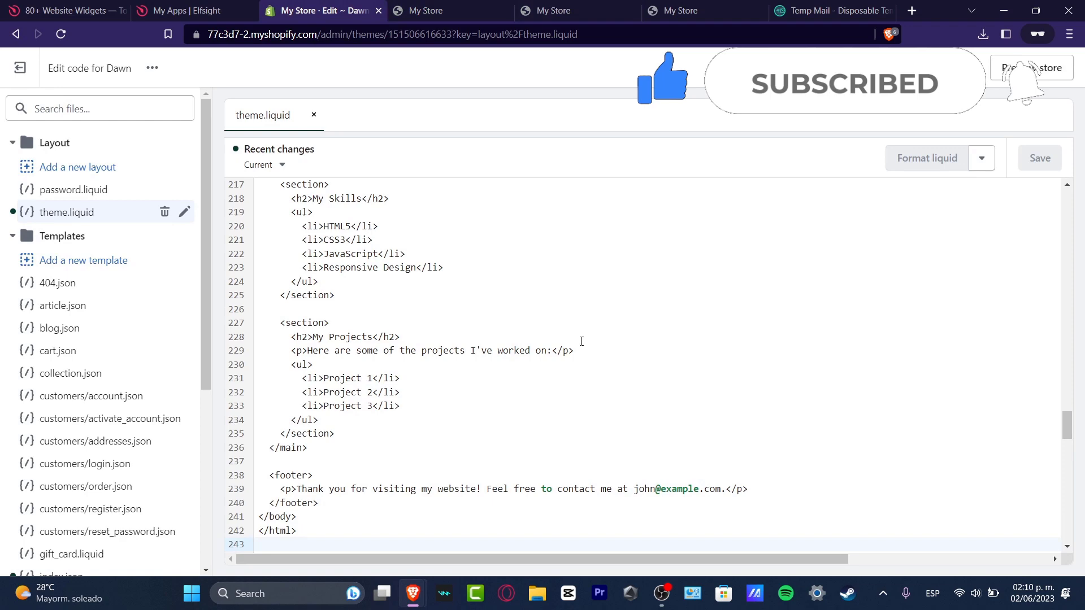